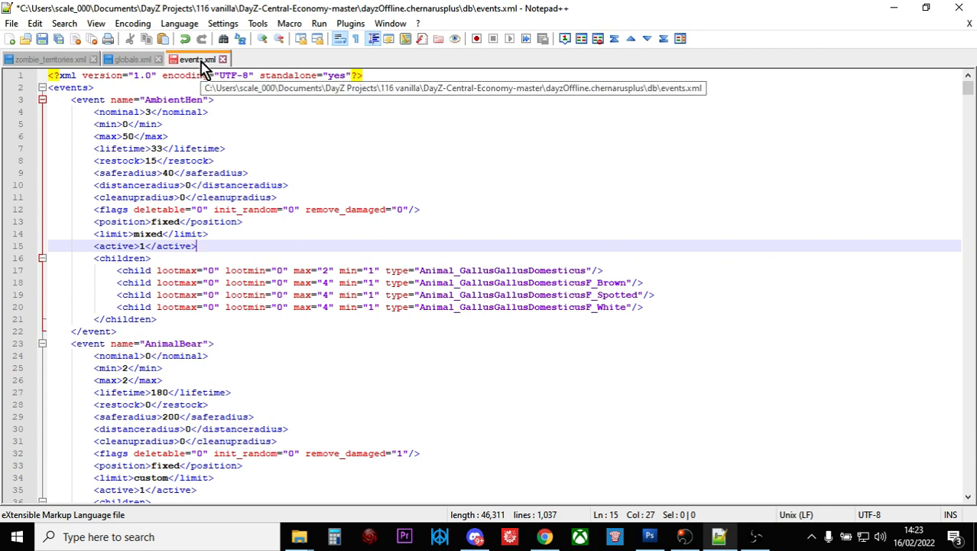
Look over the open events.xml, globals.xml and zombie_territories.xml files, ending on globals.xml
left_click(134, 61)
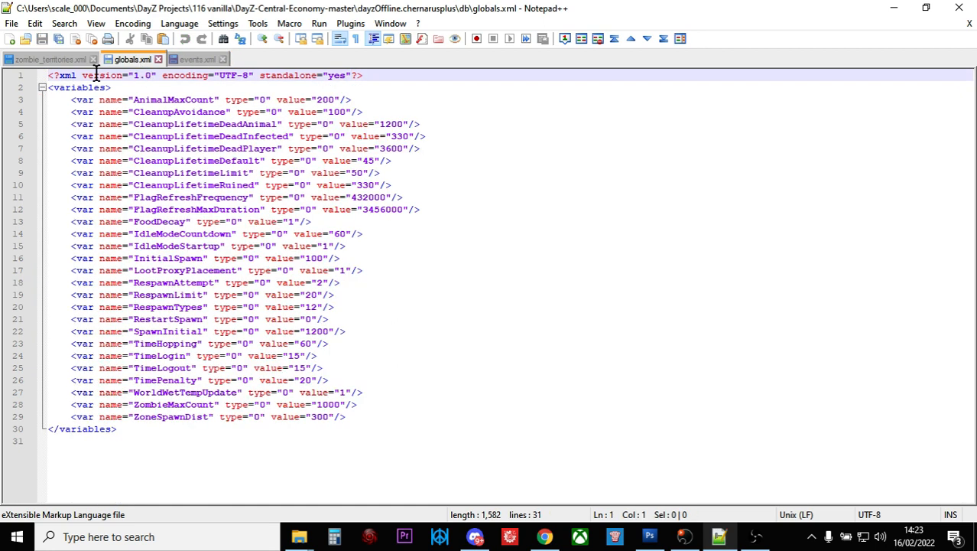
left_click(49, 63)
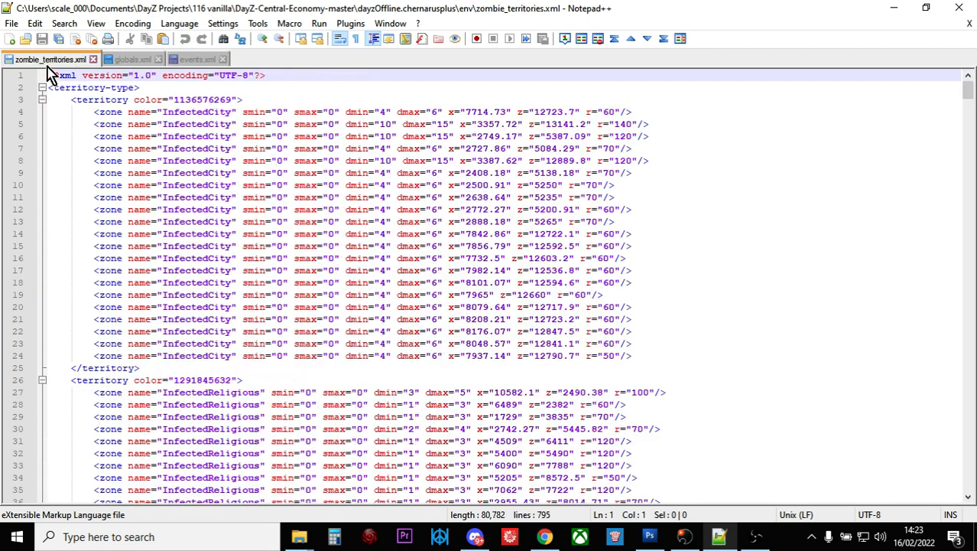
left_click(201, 67)
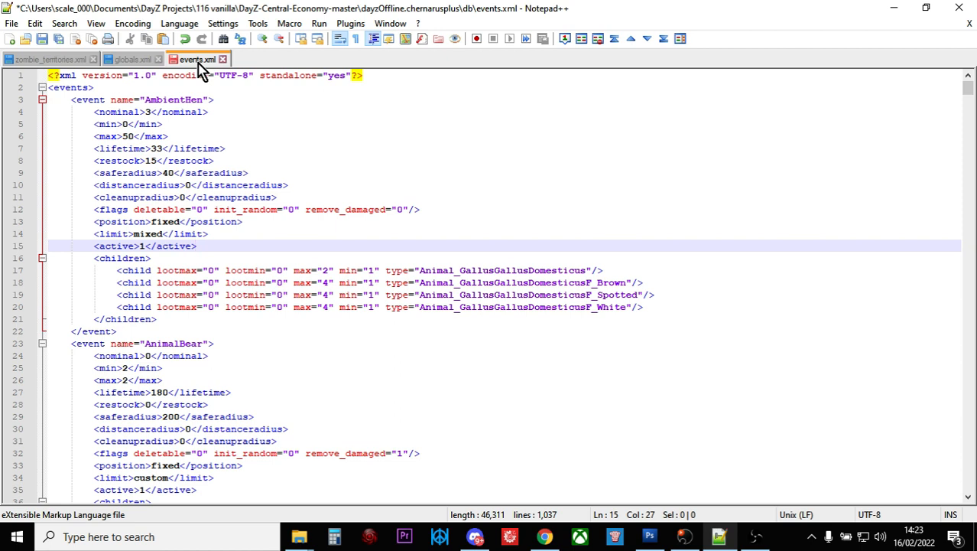
left_click(139, 61)
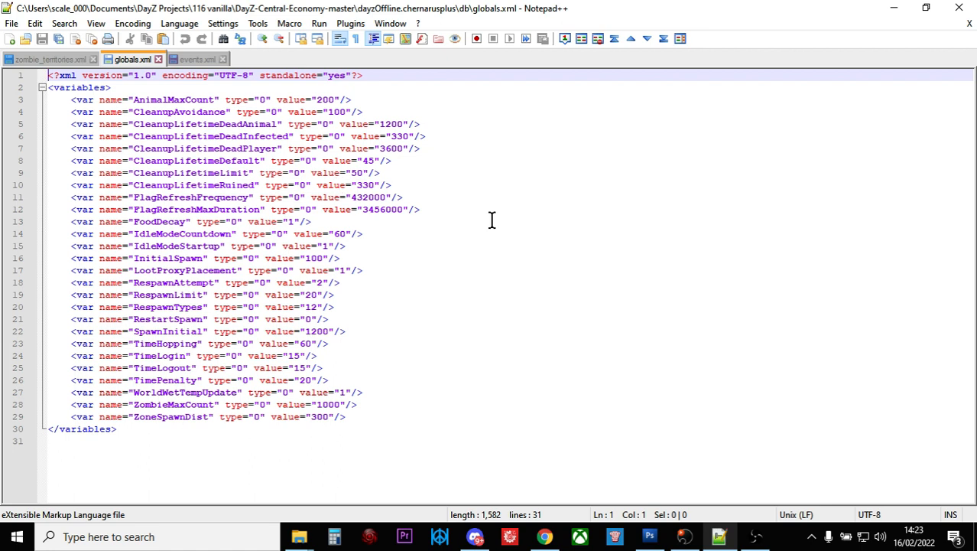
Switch to the Nitrado file browser in Chrome and browse to dayzps_missions/dayzOffline.chernarusplus/db to view its XML files
left_click(544, 537)
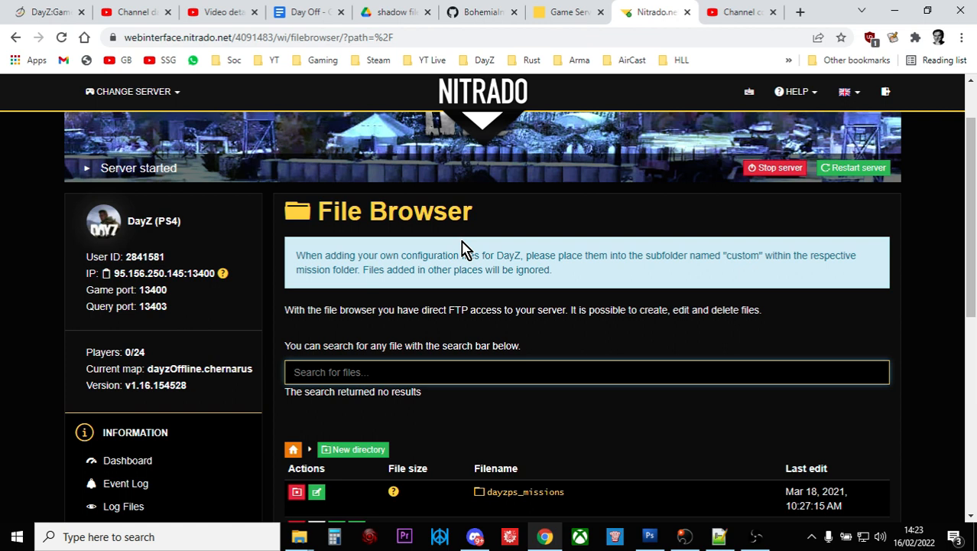
scroll(474, 290, "down", 3)
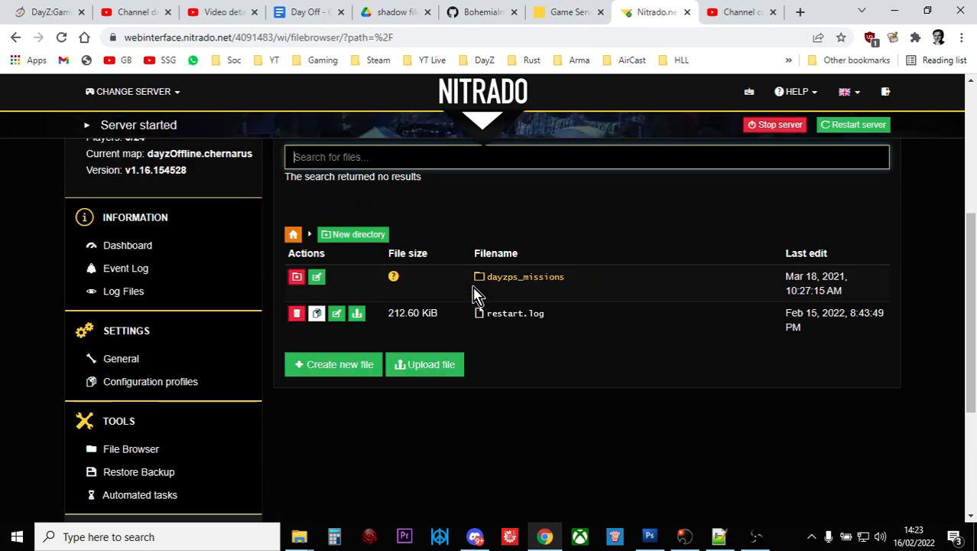
scroll(396, 413, "up", 1)
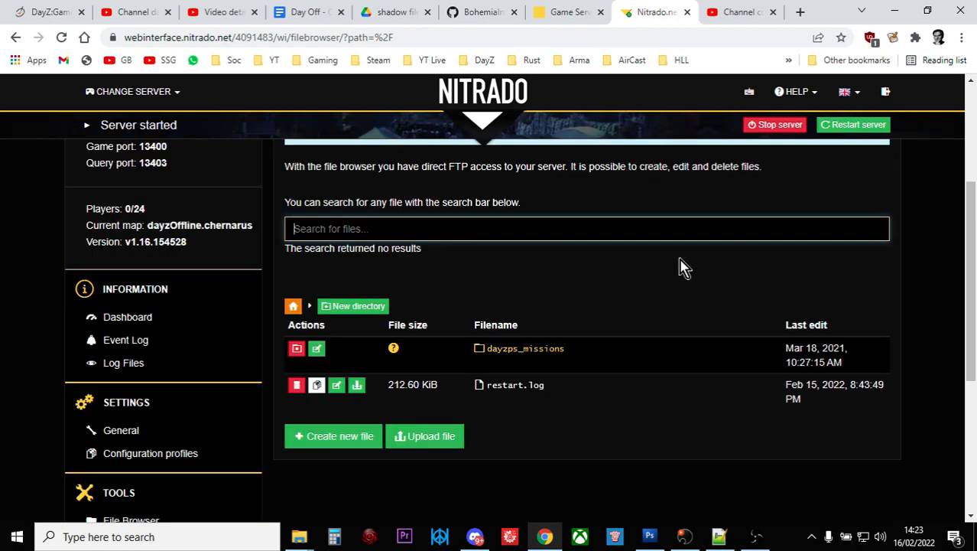
left_click(552, 358)
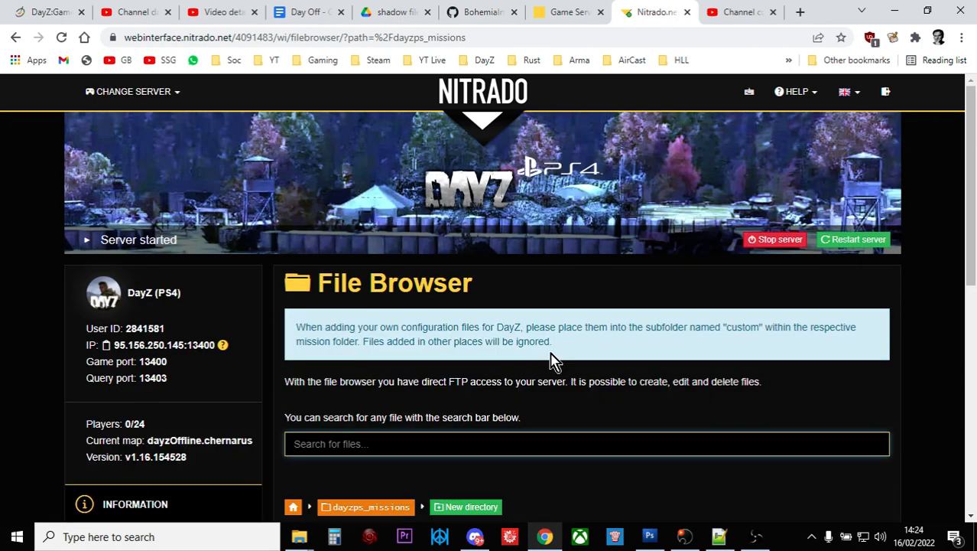
scroll(556, 361, "down", 3)
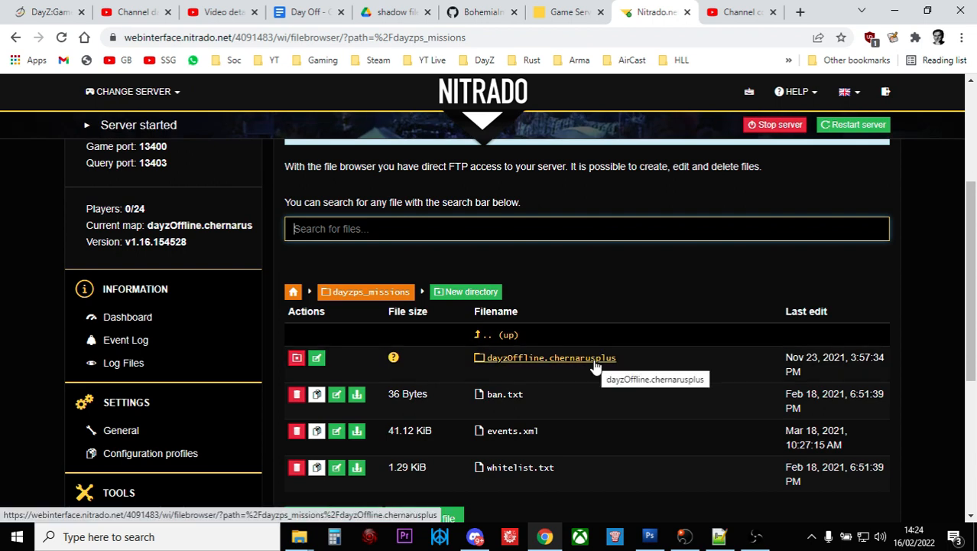
left_click(595, 364)
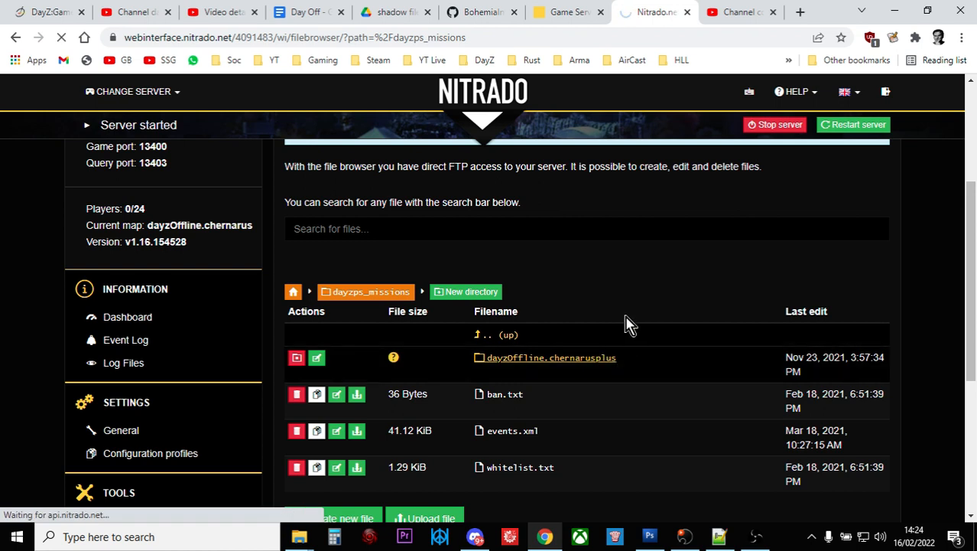
scroll(622, 323, "down", 3)
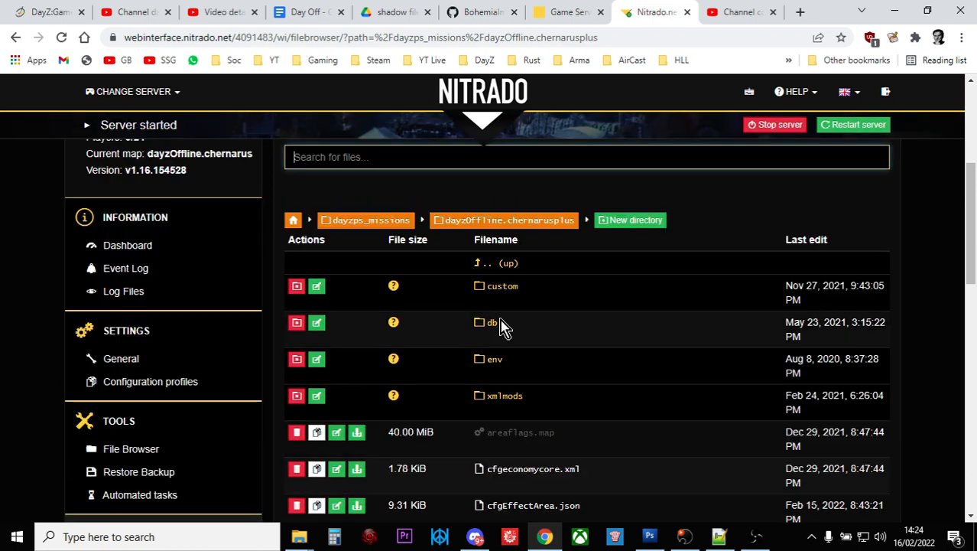
left_click(494, 329)
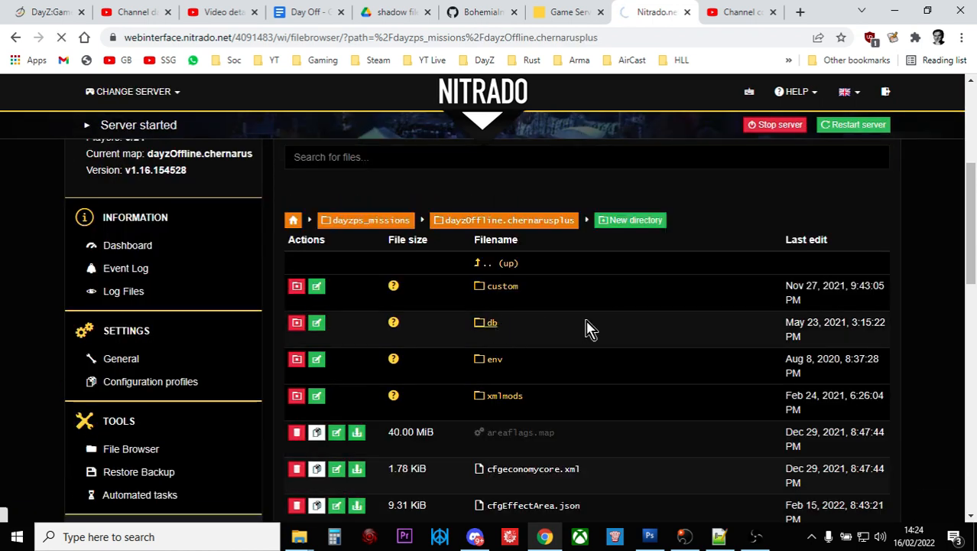
scroll(587, 329, "down", 3)
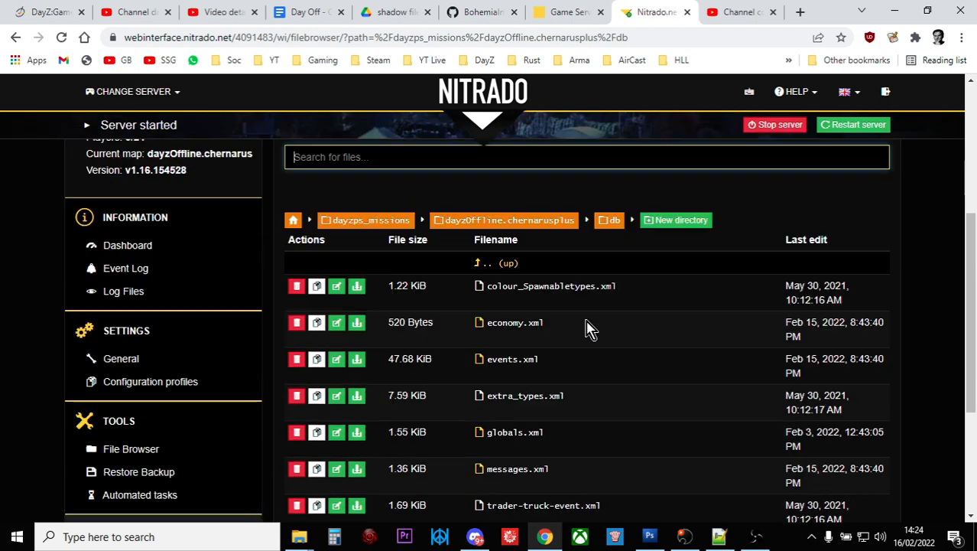
scroll(588, 329, "down", 1)
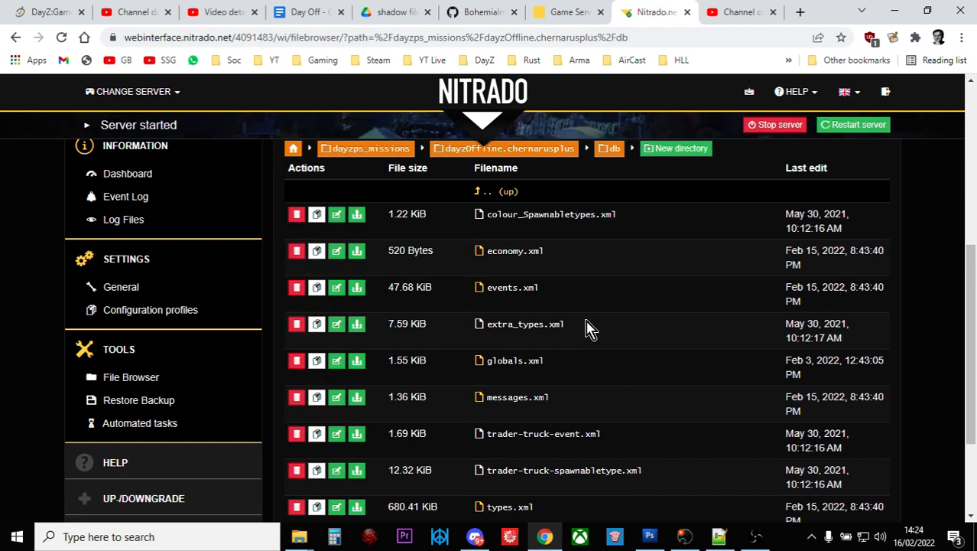
left_click(717, 537)
left_click(717, 537)
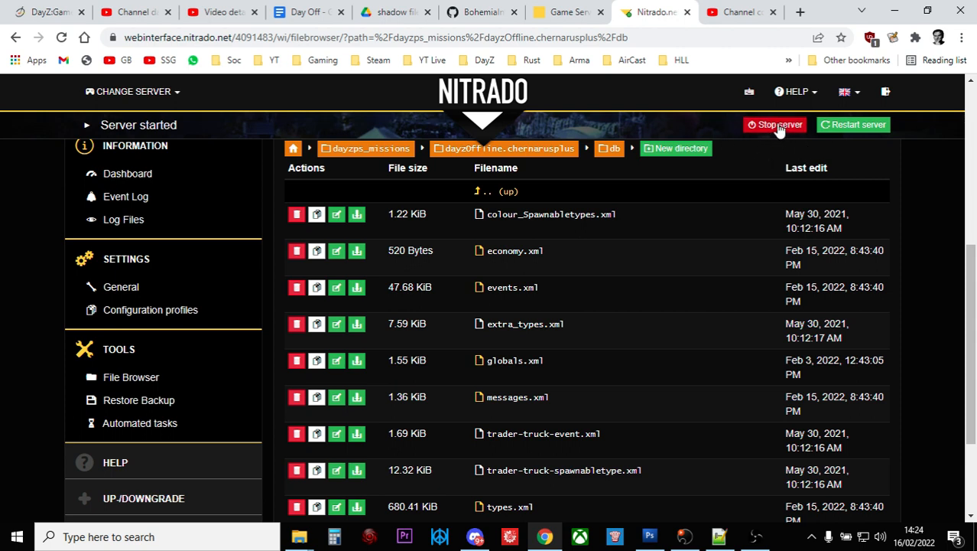
Switch back to Notepad++ and highlight the ZombieMaxCount line in globals.xml to examine it
left_click(719, 536)
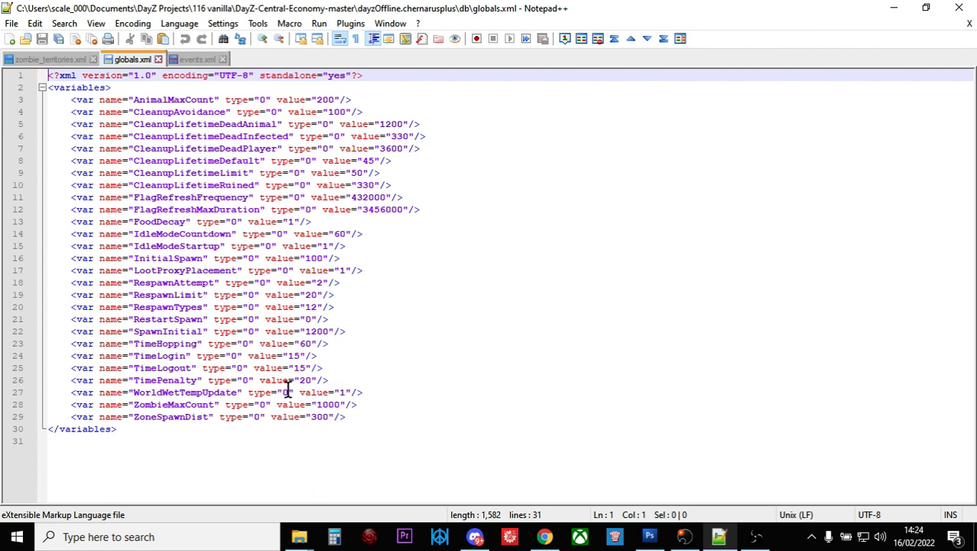
left_click_drag(360, 404, 65, 404)
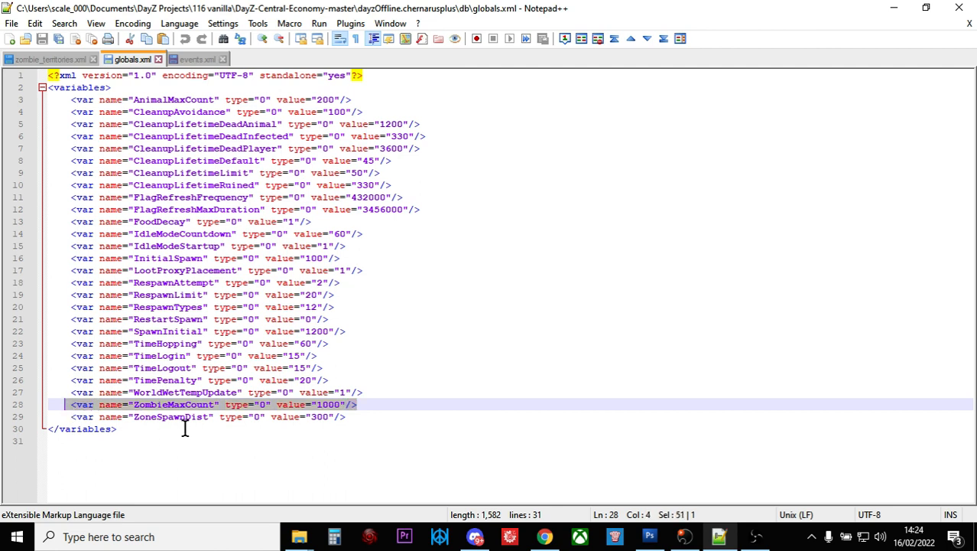
left_click(366, 405)
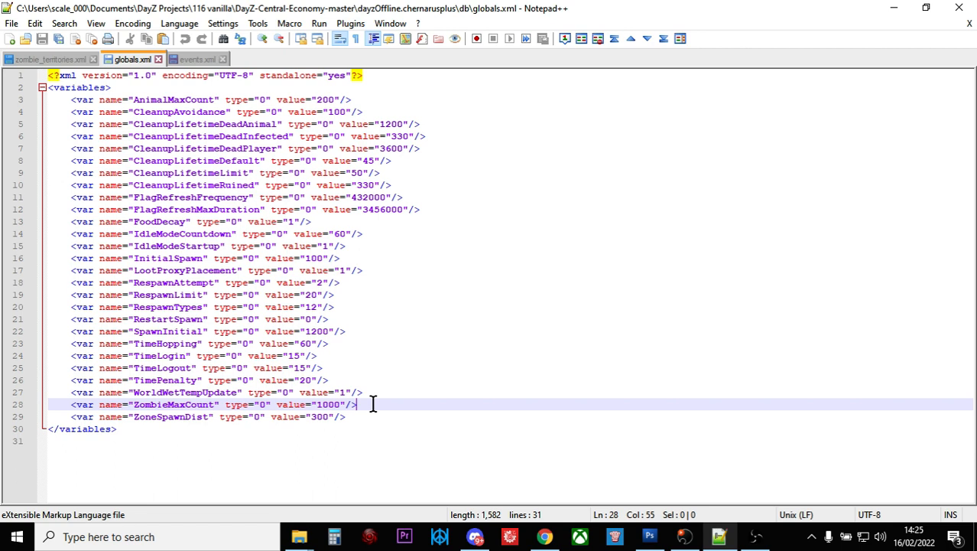
Duplicate the ZombieMaxCount entry after itself on the same line, enclosed in an XML comment (<!-- -->), as a backup
left_click_drag(373, 404, 67, 405)
key("ctrl+c")
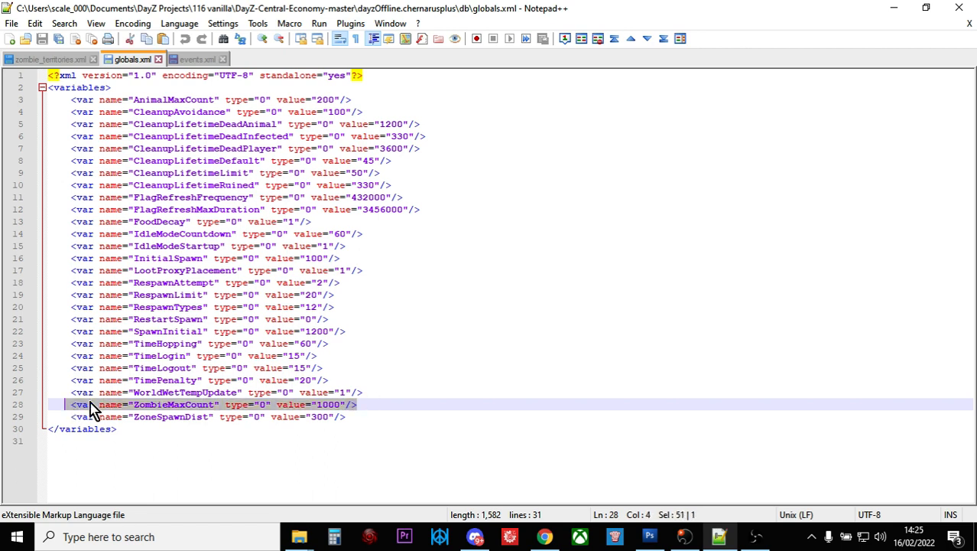
right_click(93, 410)
left_click(159, 130)
left_click(412, 409)
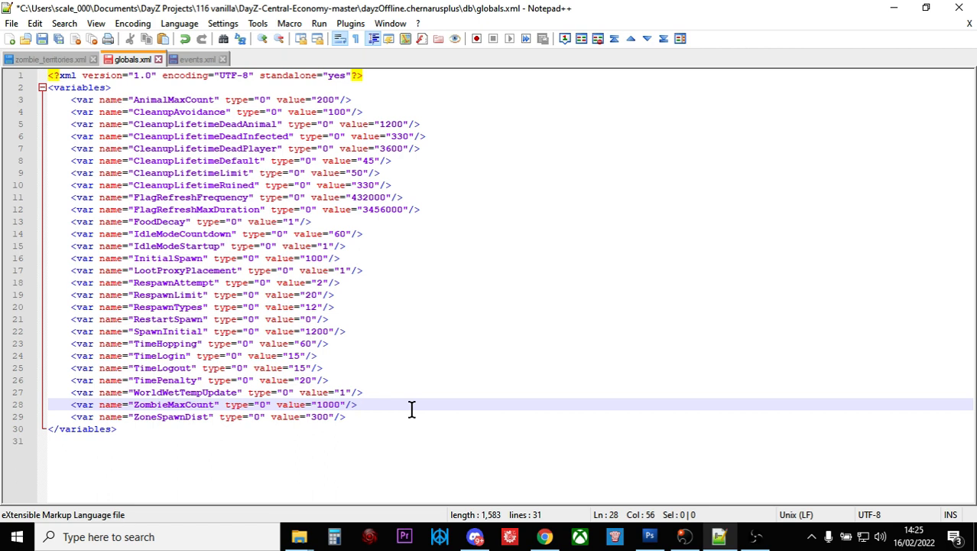
type("<!--")
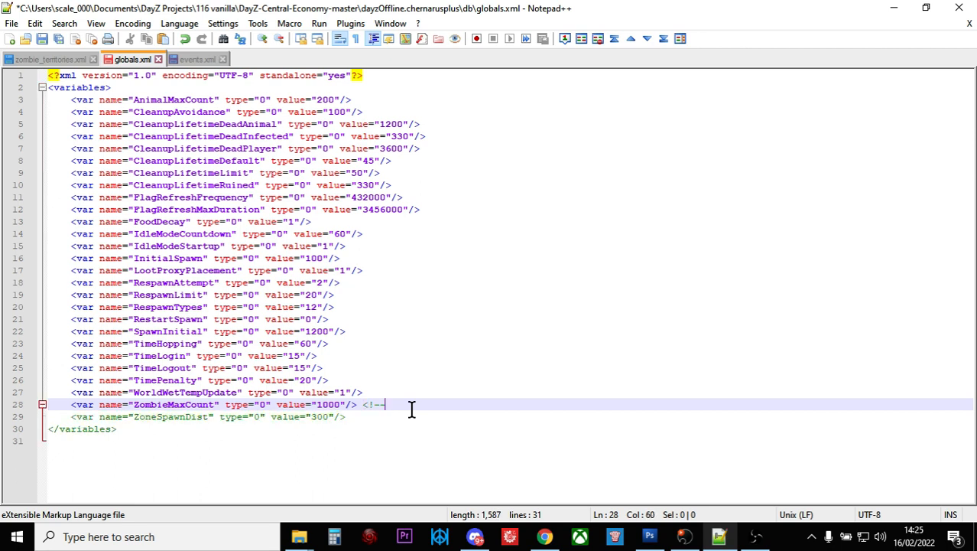
right_click(411, 409)
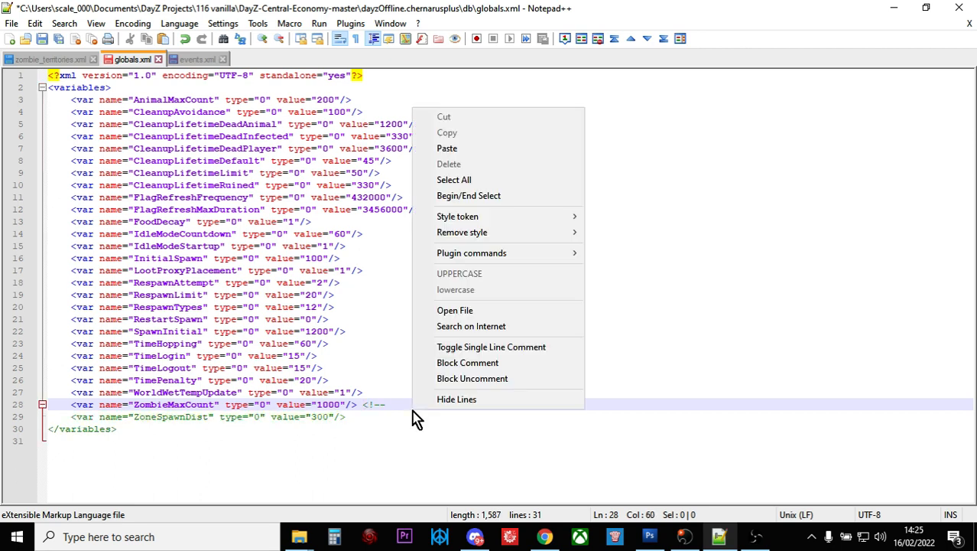
left_click(494, 150)
type("-->")
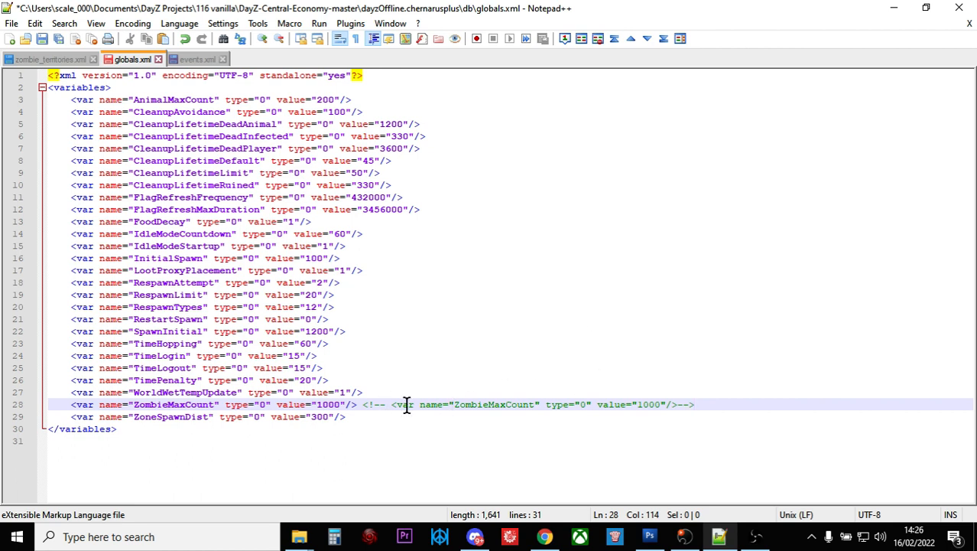
left_click(676, 403)
Set the active ZombieMaxCount value in globals.xml to 0, leaving the commented copy alone
left_click(340, 404)
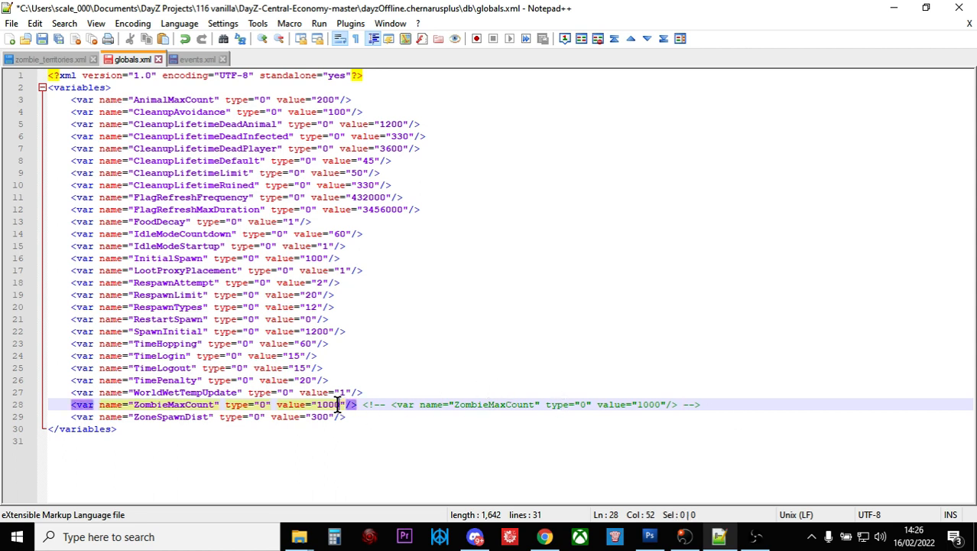
key("BackSpace")
key("BackSpace")
key("BackSpace")
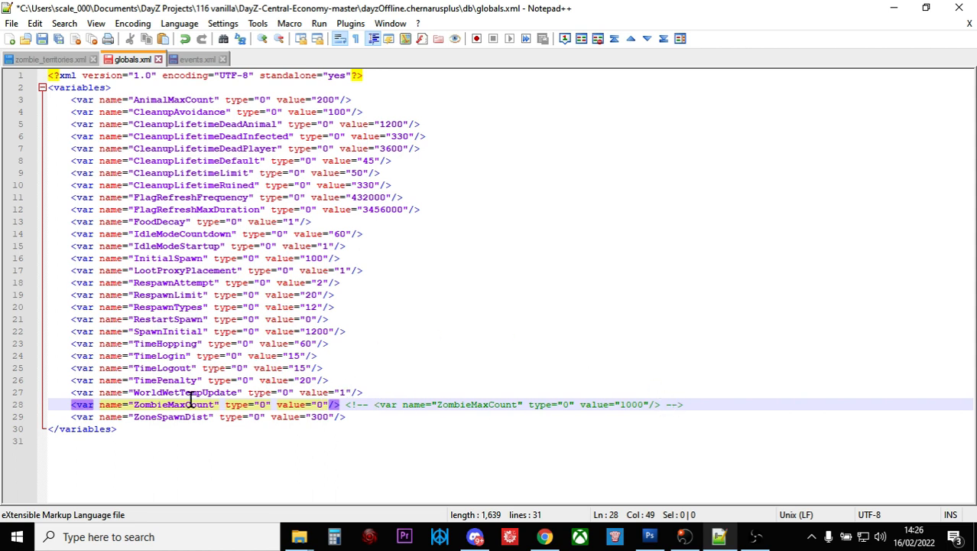
Highlight the active ZombieMaxCount entry, deselect it, and enter 1 in its value
left_click(399, 413)
key("Up")
key("ctrl+Right")
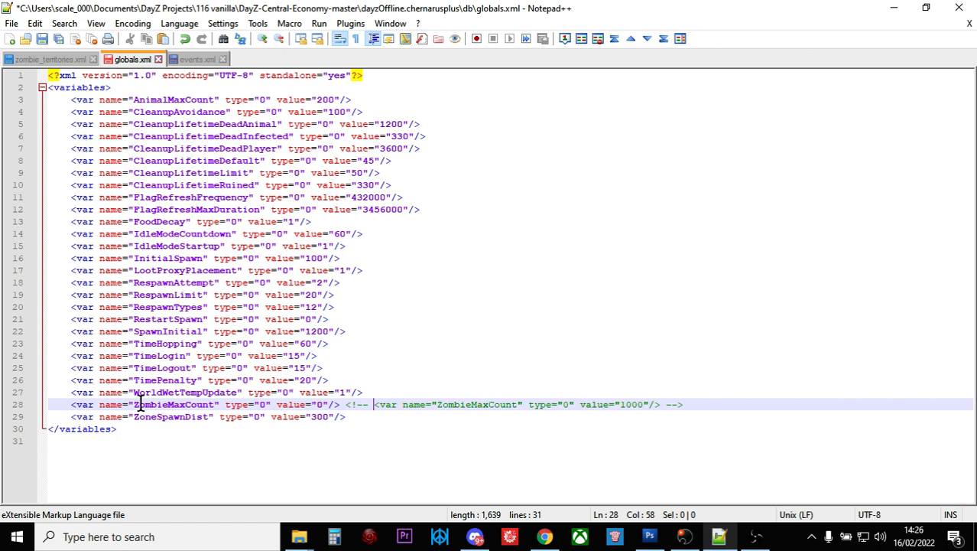
left_click(71, 406)
left_click_drag(70, 405, 346, 413)
left_click(345, 413)
left_click(318, 405)
key("BackSpace")
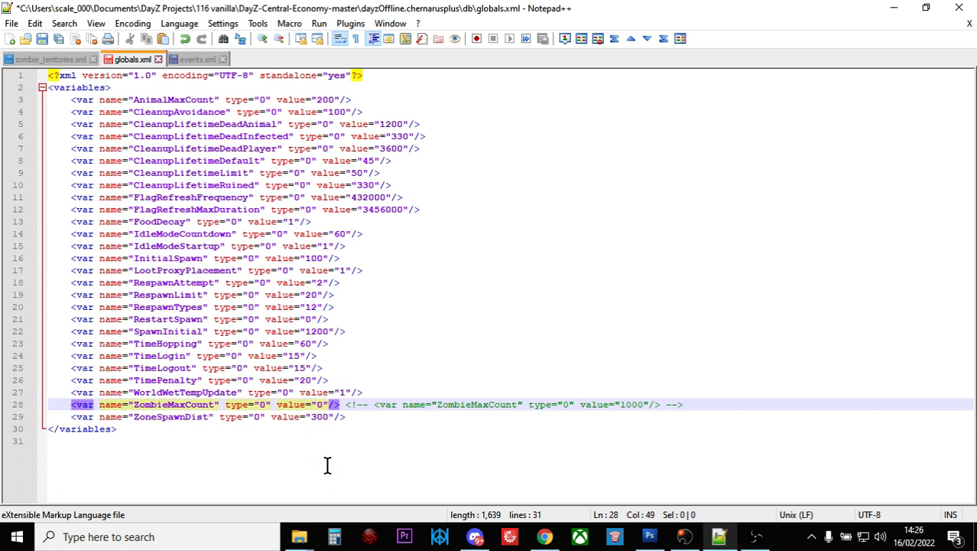
type("1")
Search events.xml for the first occurrence of "infected" and close the search
left_click(191, 59)
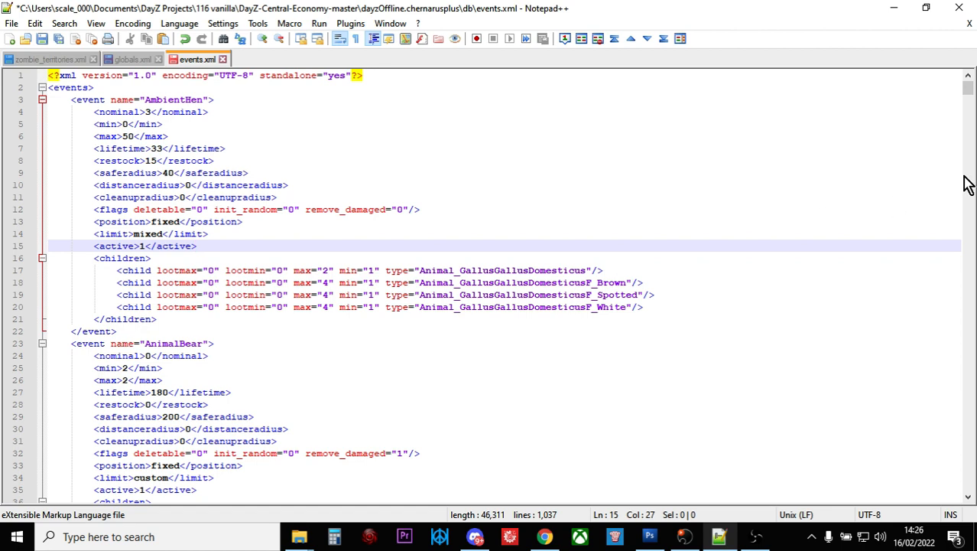
left_click(245, 342)
key("ctrl+f")
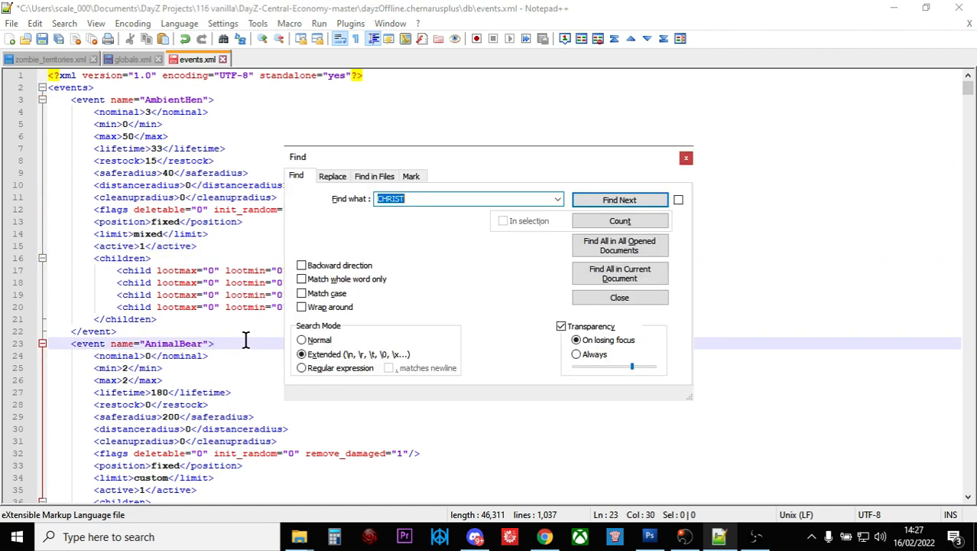
type("infected")
key("Return")
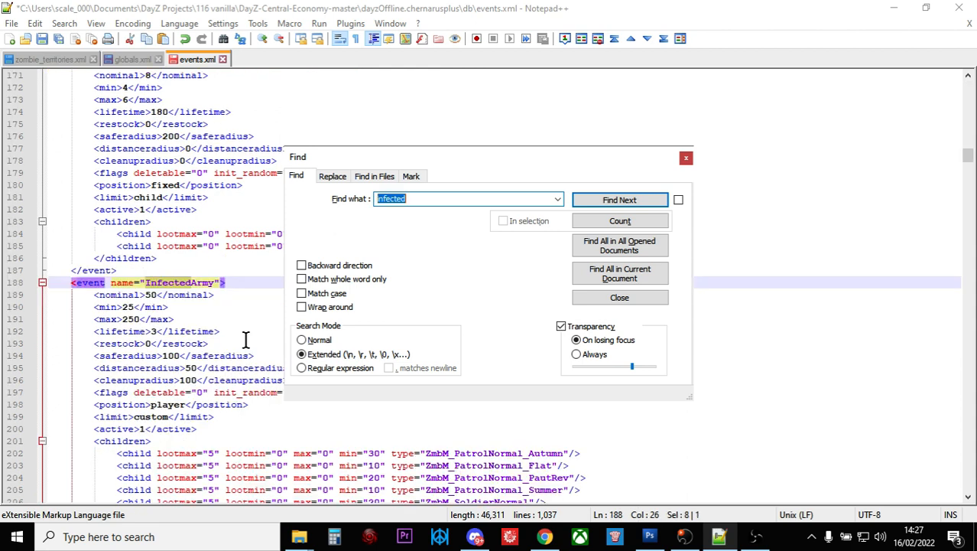
left_click(683, 159)
Examine the InfectedArmy event in events.xml by highlighting its whole block and the word "Infected" in its name
scroll(345, 343, "down", 2)
scroll(346, 342, "down", 1)
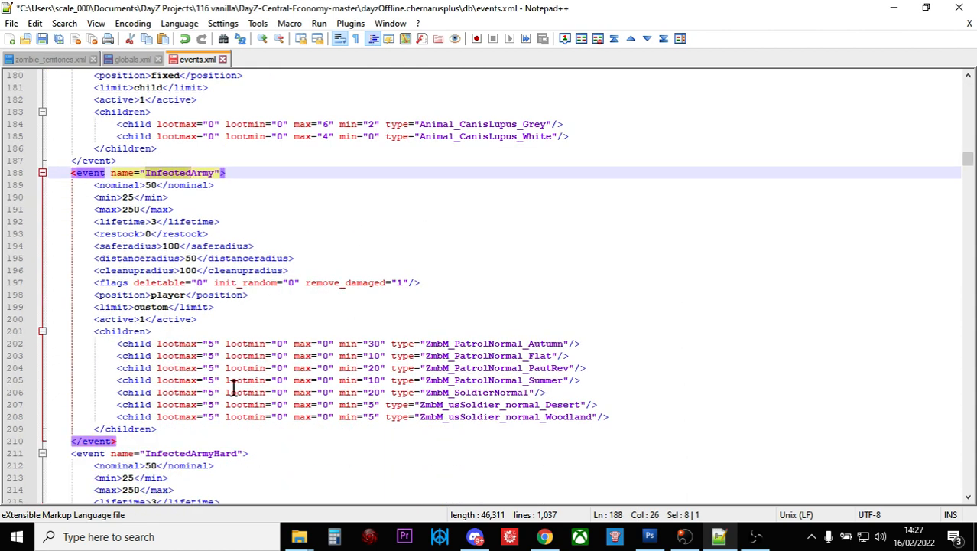
left_click(143, 442)
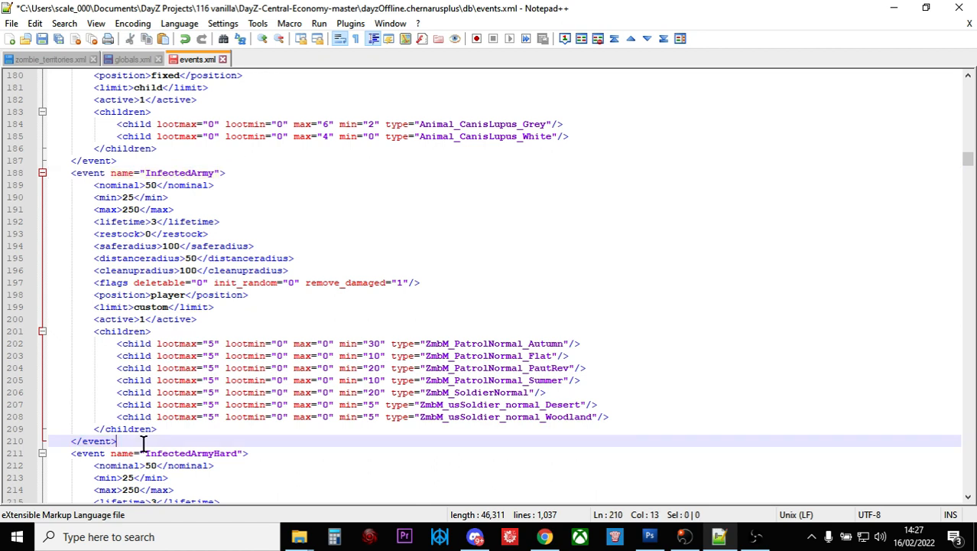
left_click_drag(143, 442, 56, 174)
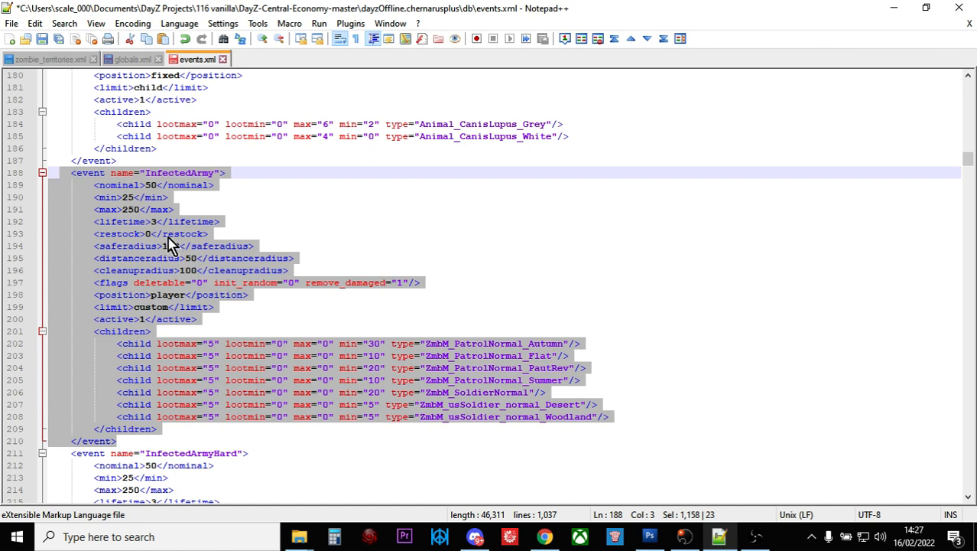
left_click(187, 185)
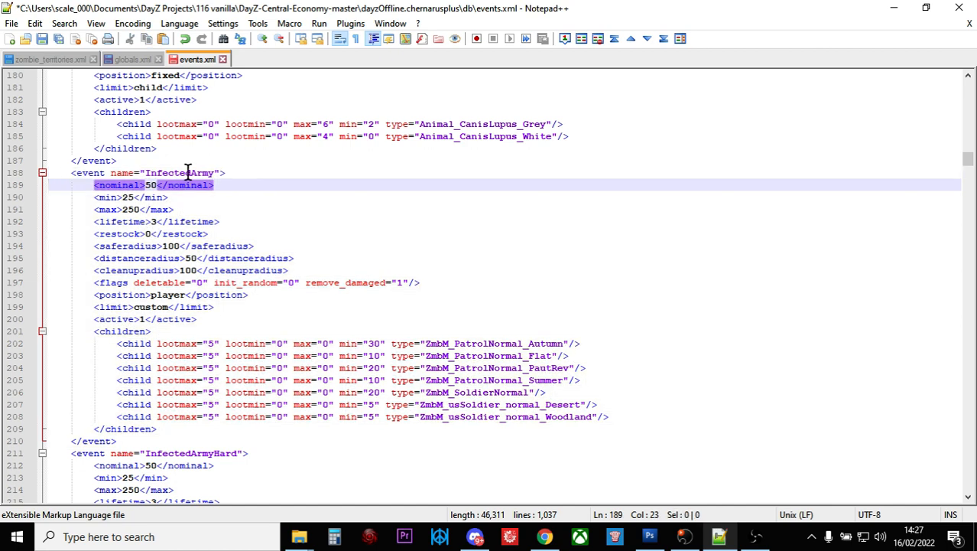
left_click_drag(192, 172, 144, 173)
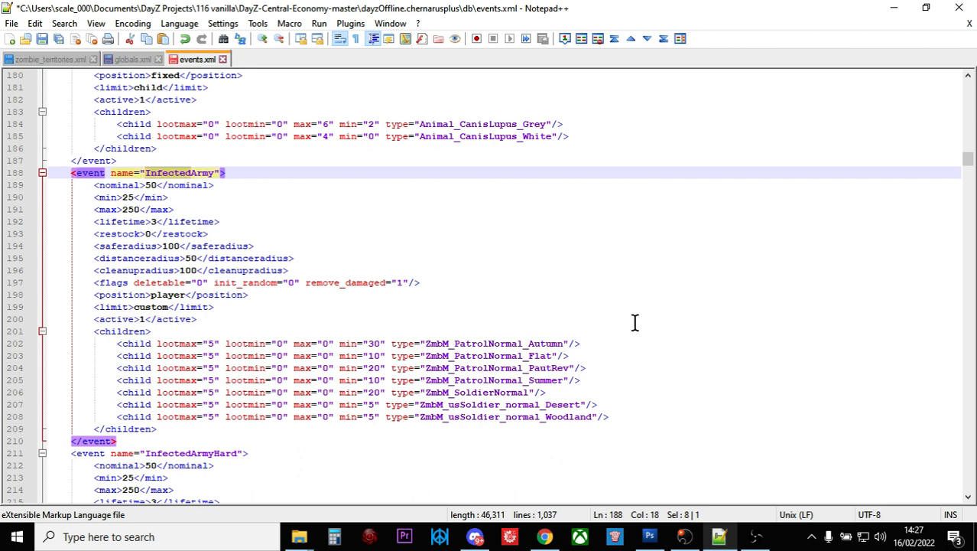
Highlight the prefixes "Ambient" and "Animal" in the names of the AmbientHen and AnimalBear events at the start of events.xml
left_click_drag(969, 160, 968, 86)
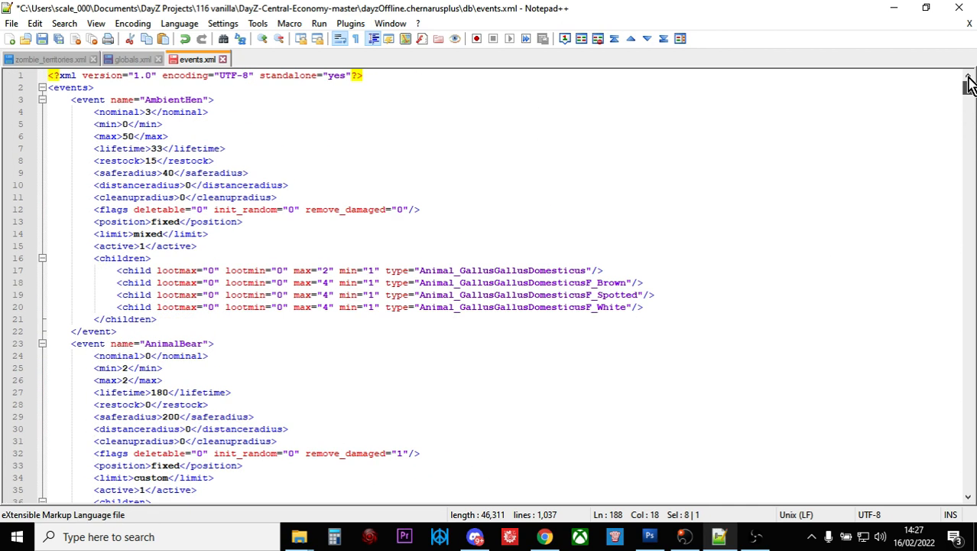
left_click(184, 100)
left_click_drag(184, 100, 144, 99)
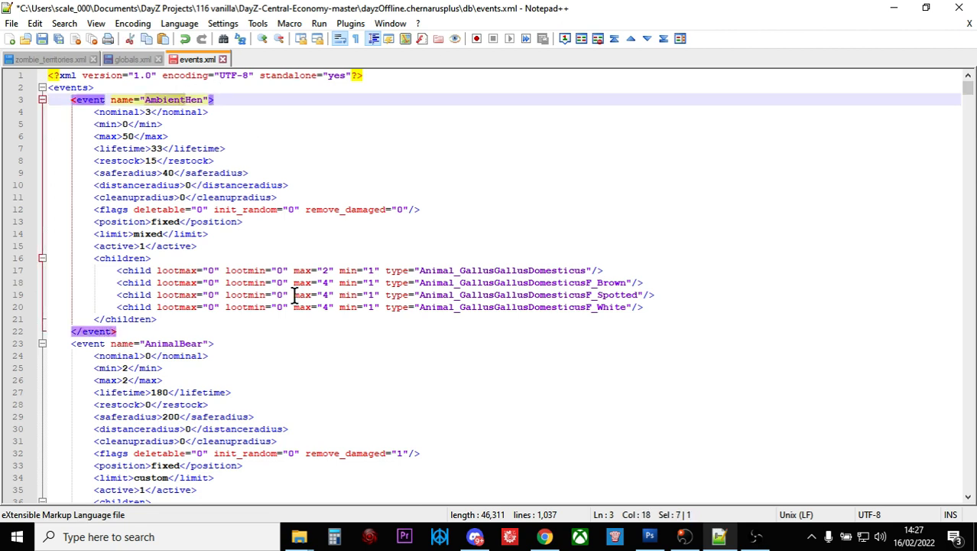
left_click_drag(179, 344, 144, 348)
key("shift+Right")
Highlight "Vehicle" in the VehicleSedan02 event name near the end of events.xml and examine the rest of that event's block
left_click_drag(971, 92, 959, 476)
left_click(192, 343)
left_click_drag(192, 344, 151, 344)
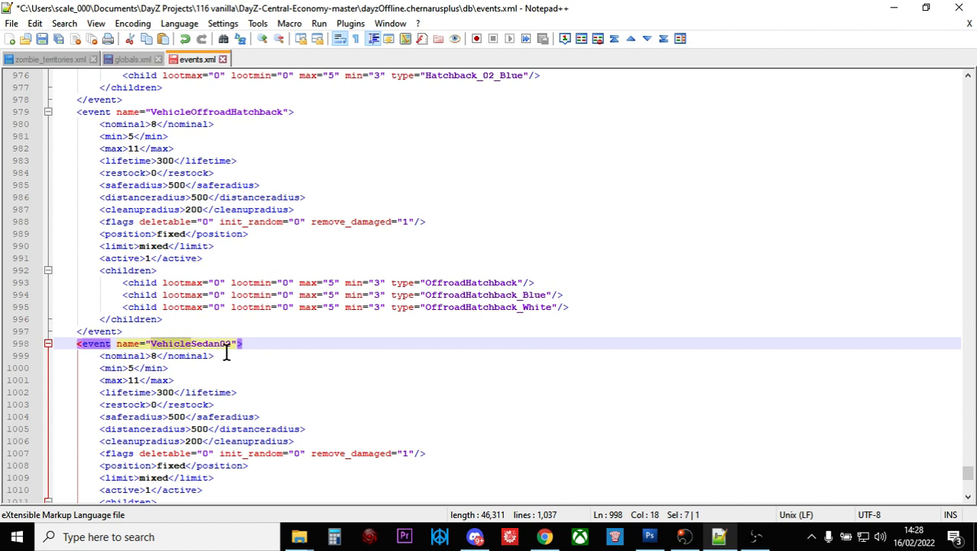
scroll(221, 351, "down", 1)
left_click_drag(85, 315, 366, 451)
scroll(234, 390, "down", 2)
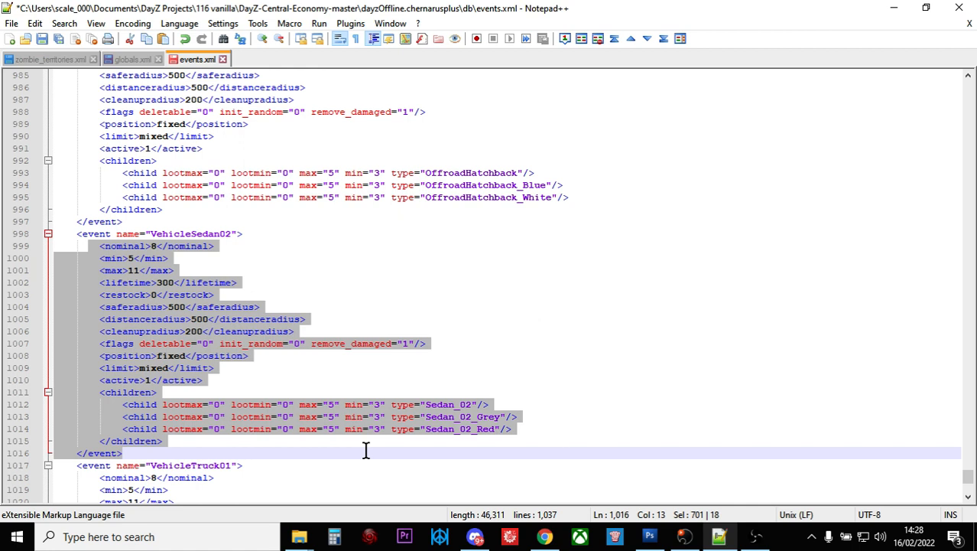
Look back through the infected events to InfectedArmy in events.xml and highlight "Infected" in its name
left_click_drag(968, 476, 934, 246)
scroll(440, 367, "up", 15)
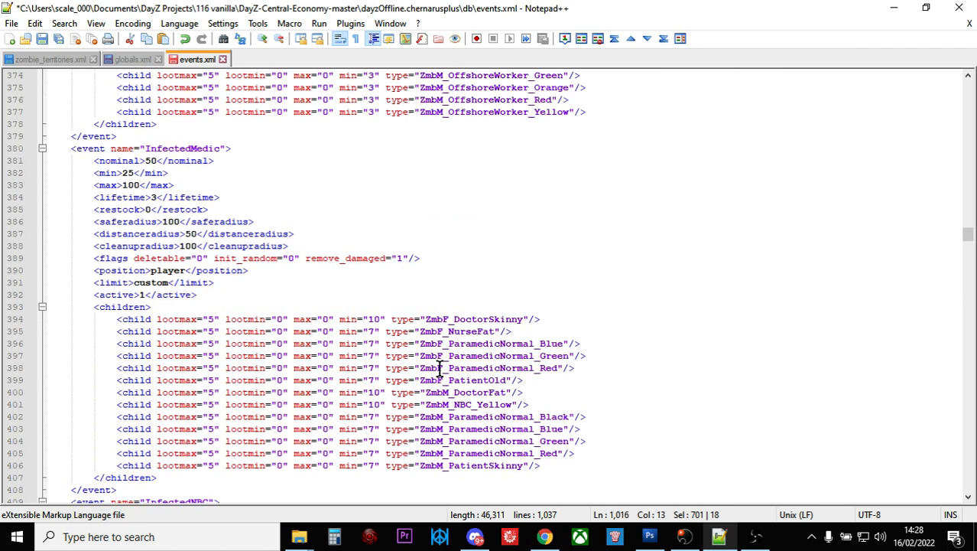
scroll(440, 367, "up", 15)
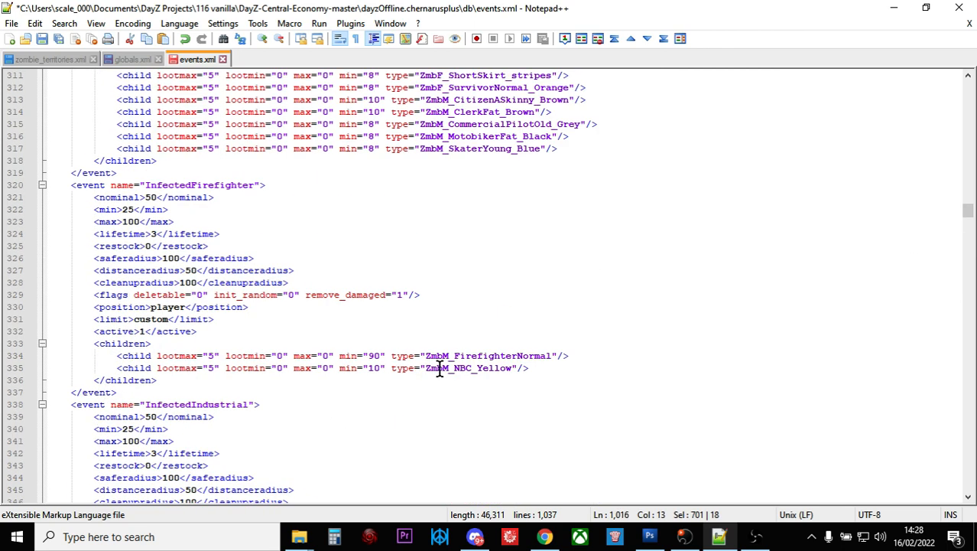
scroll(440, 368, "up", 20)
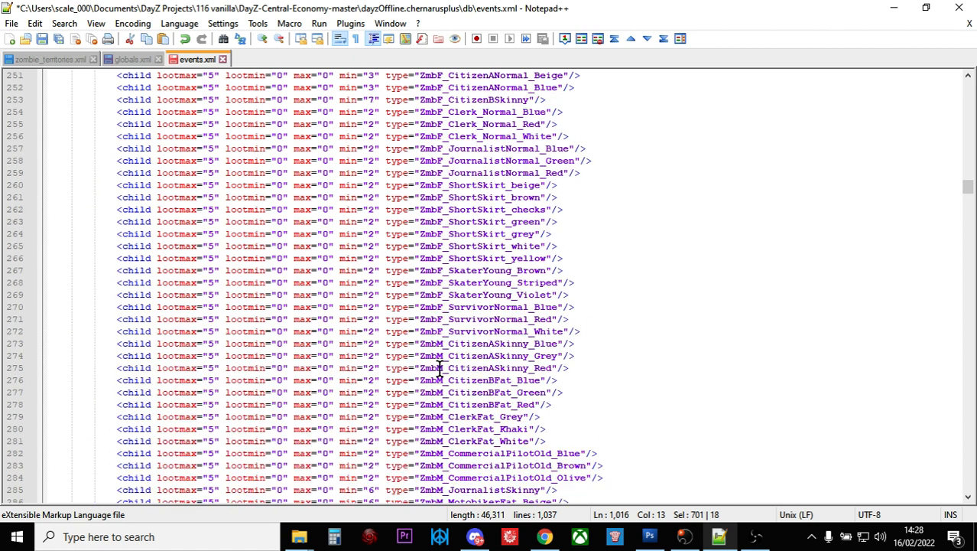
scroll(440, 368, "up", 14)
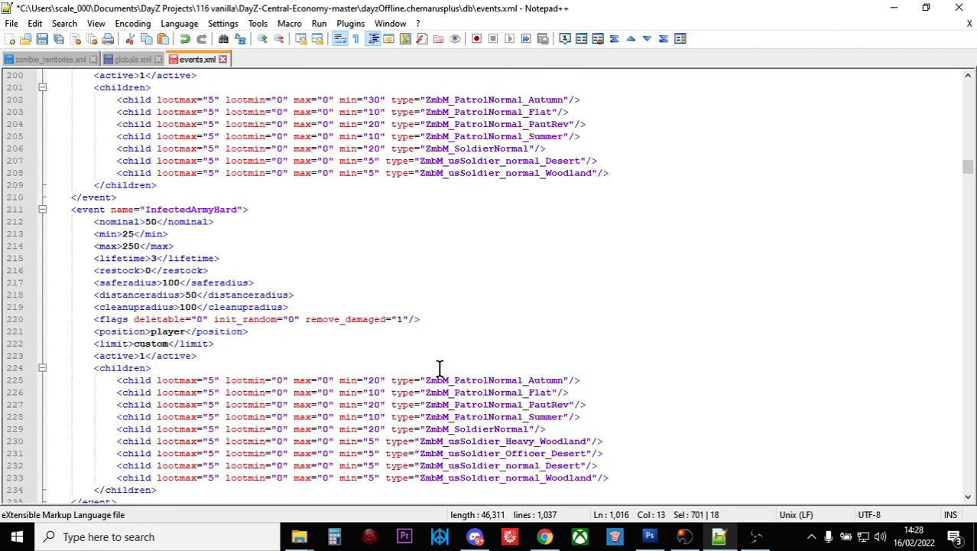
scroll(290, 336, "up", 3)
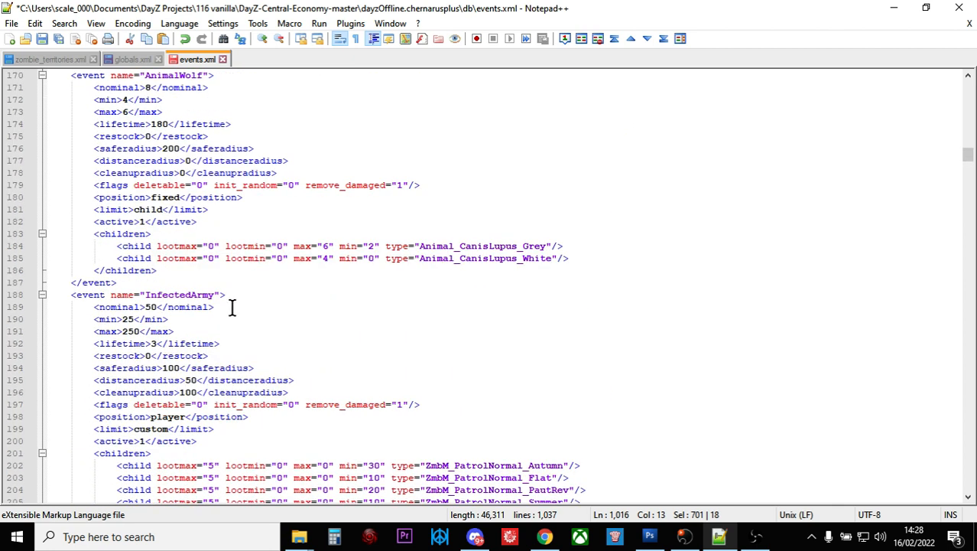
scroll(232, 307, "down", 2)
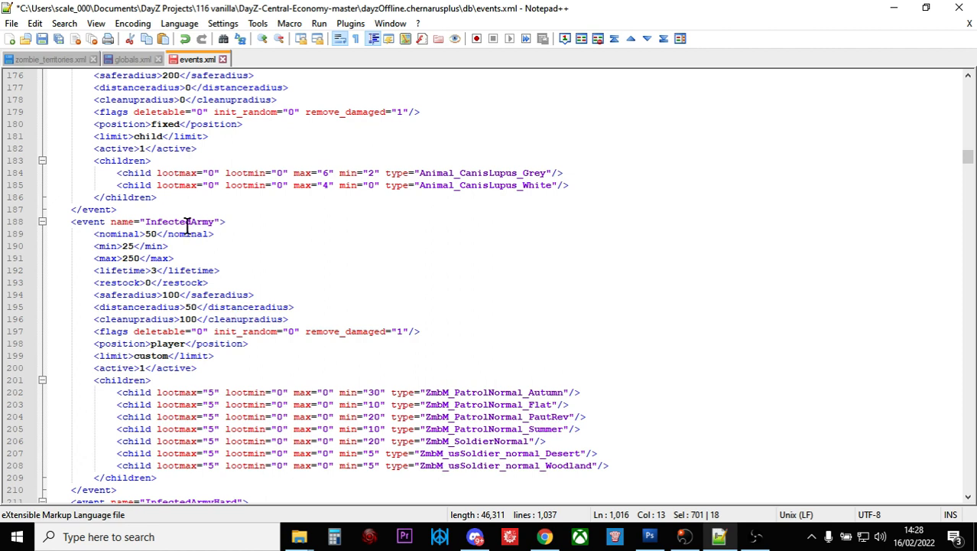
scroll(257, 237, "down", 1)
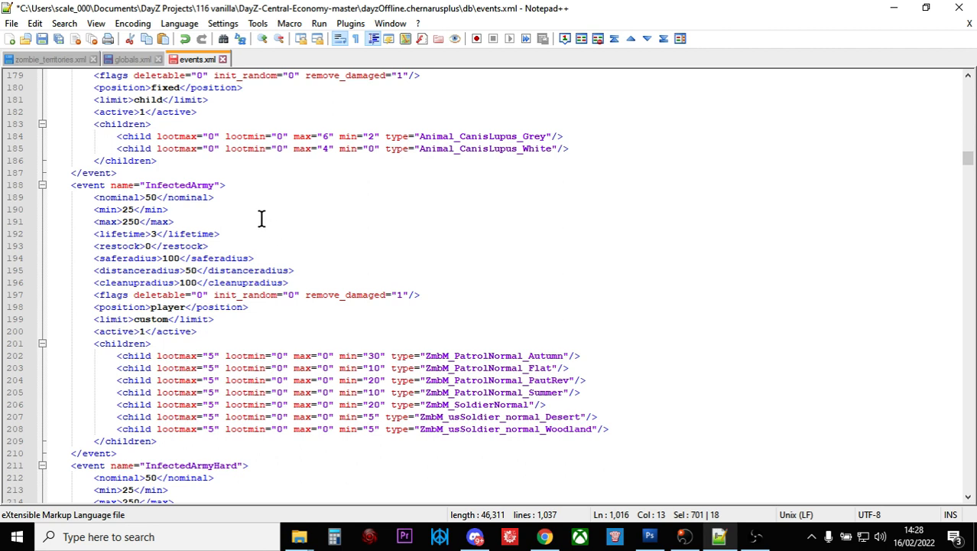
left_click(189, 185)
left_click_drag(189, 185, 146, 185)
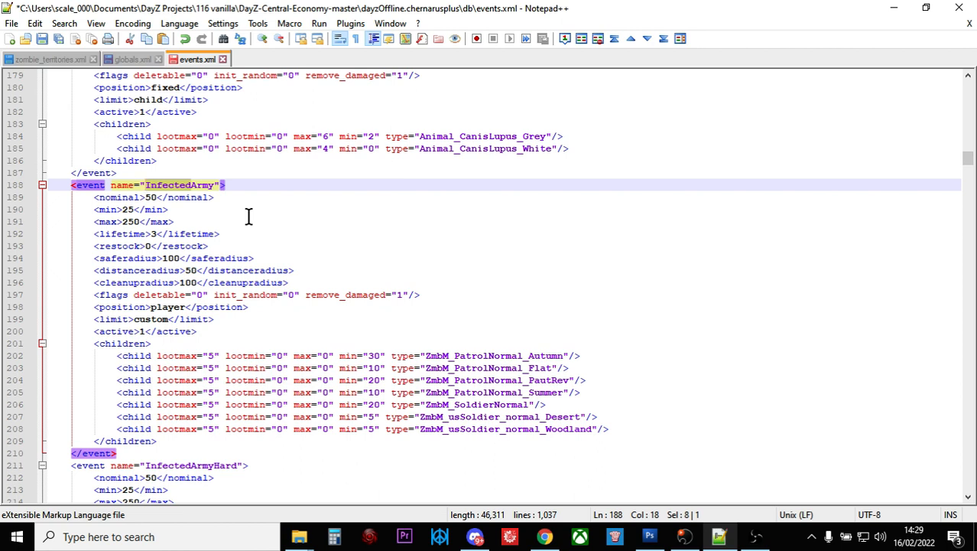
Examine the InfectedArmy event's children block by highlighting it and the min value of ZmbM_PatrolNormal_Autumn
scroll(249, 217, "down", 1)
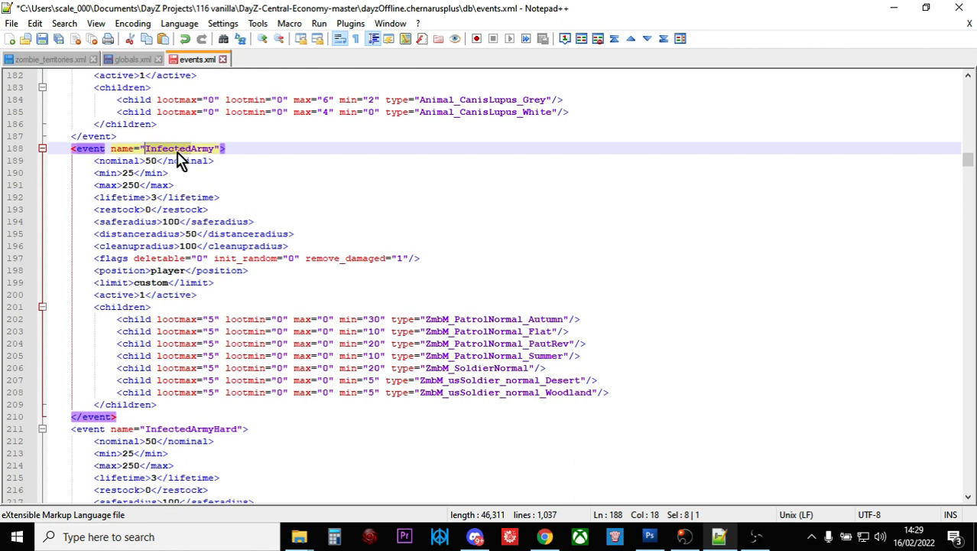
left_click(231, 148)
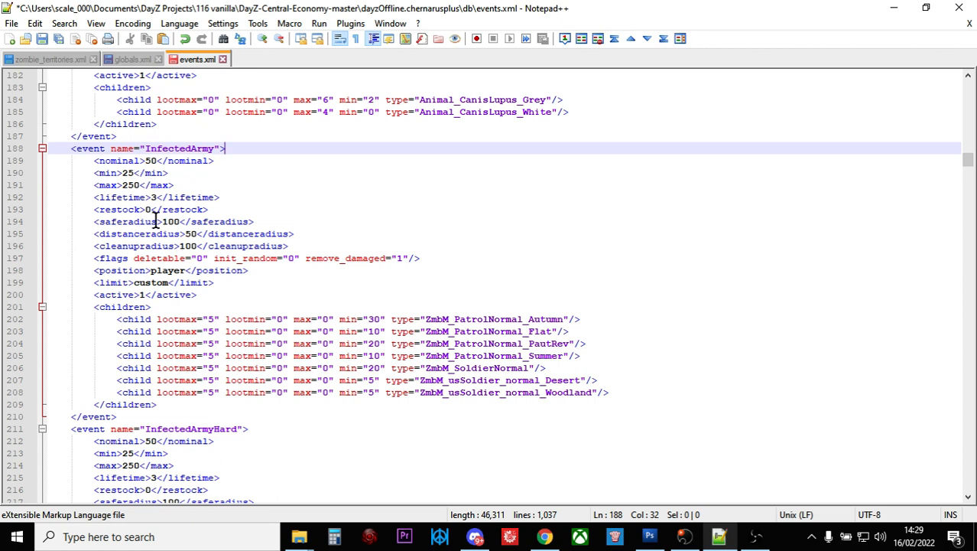
left_click(105, 321)
left_click_drag(71, 306, 510, 402)
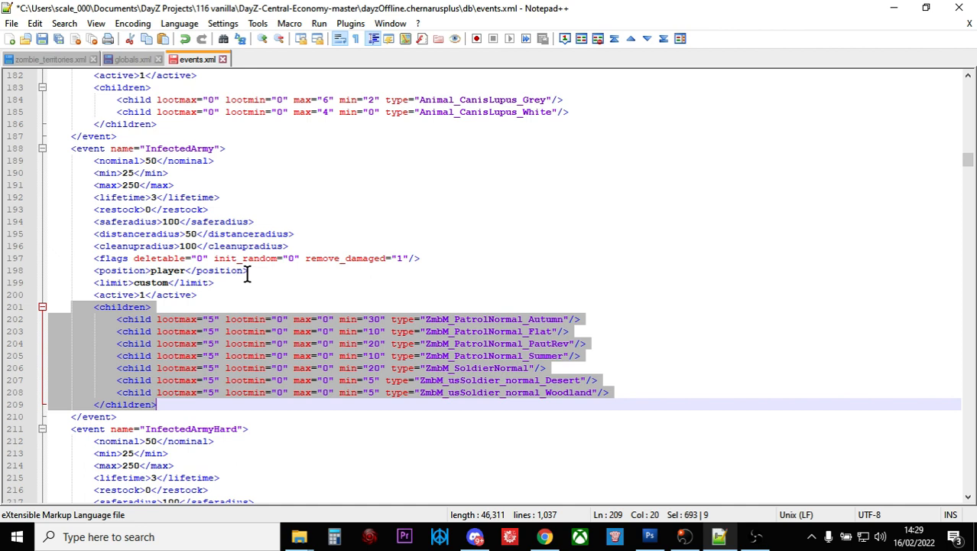
left_click(400, 331)
left_click_drag(624, 406, 119, 310)
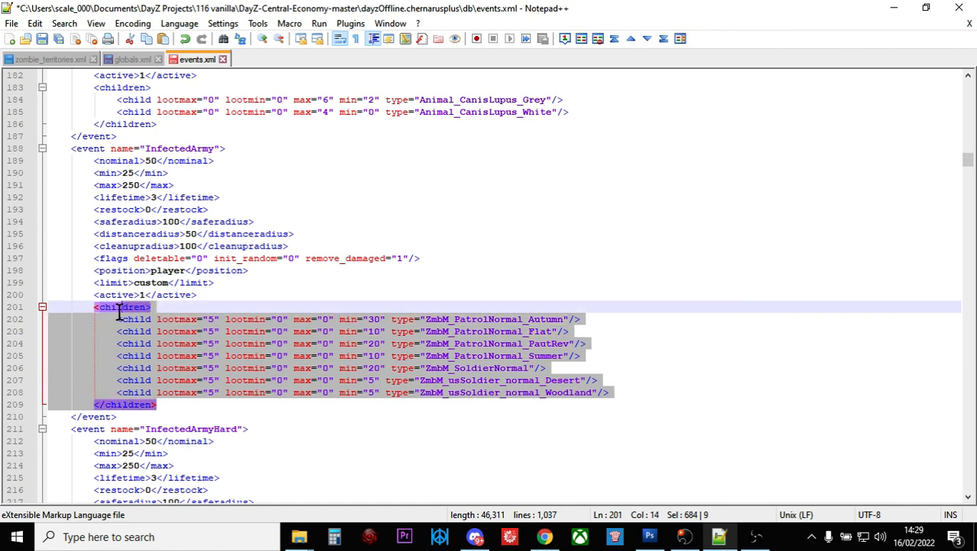
left_click(356, 296)
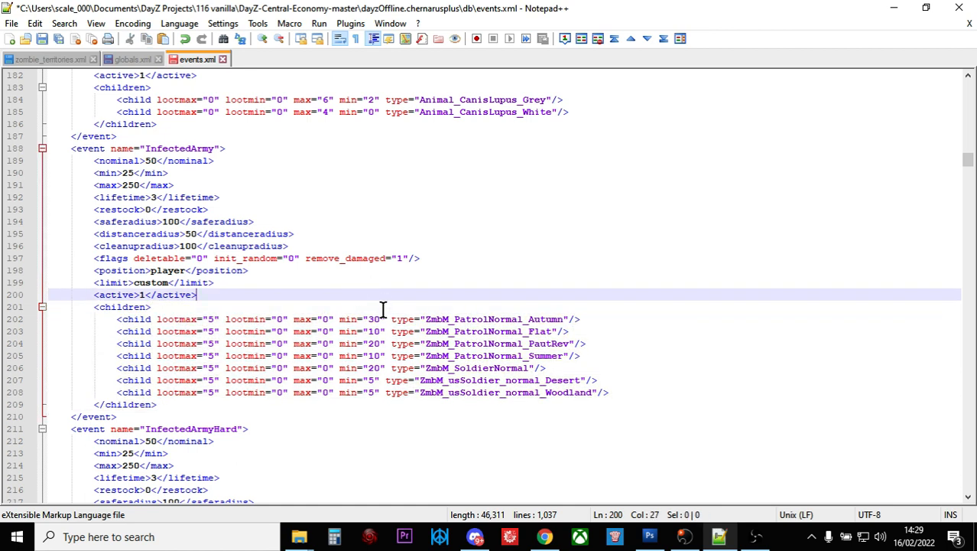
left_click_drag(383, 319, 362, 319)
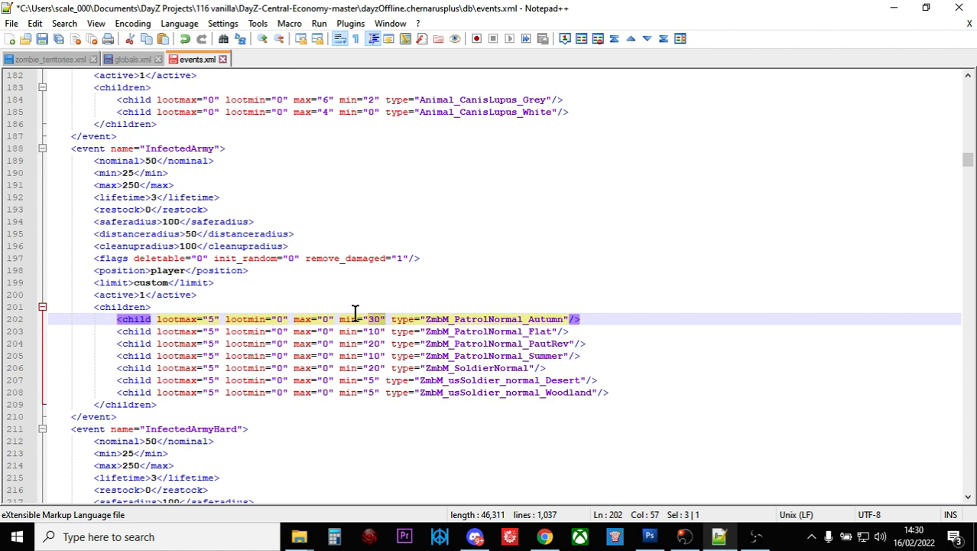
View zombie_territories.xml, switch to Chrome and locate the same file in the dayzOffline.chernarusplus env folder of the Nitrado file browser
left_click(55, 61)
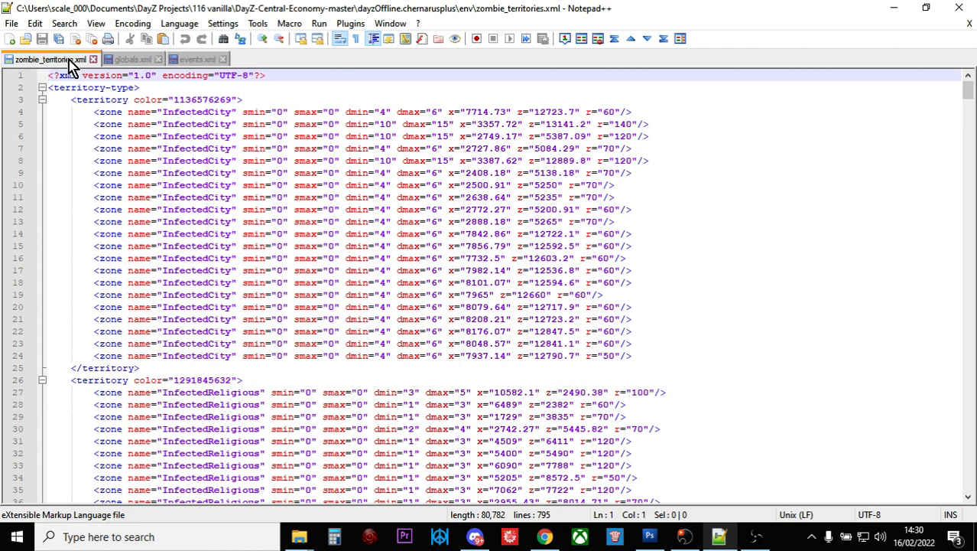
left_click(545, 536)
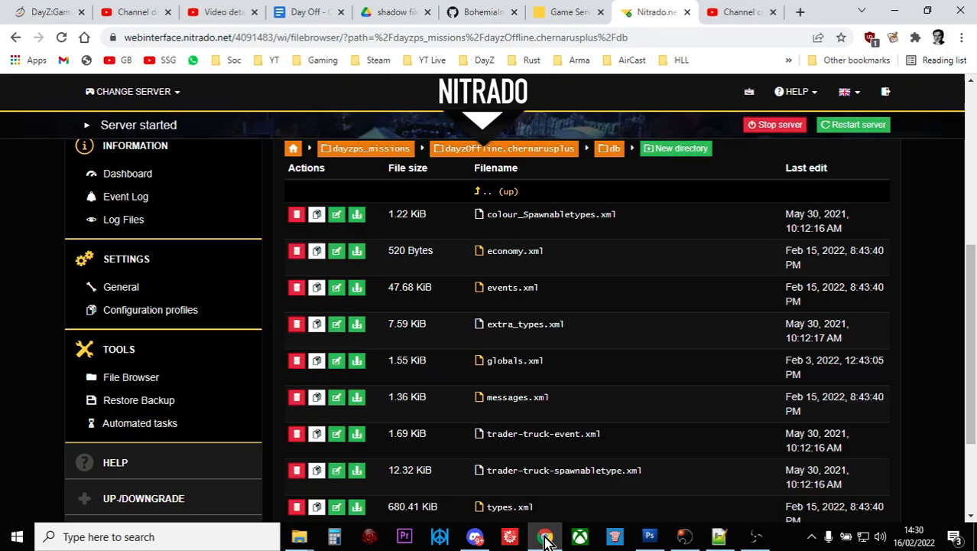
scroll(517, 378, "up", 1)
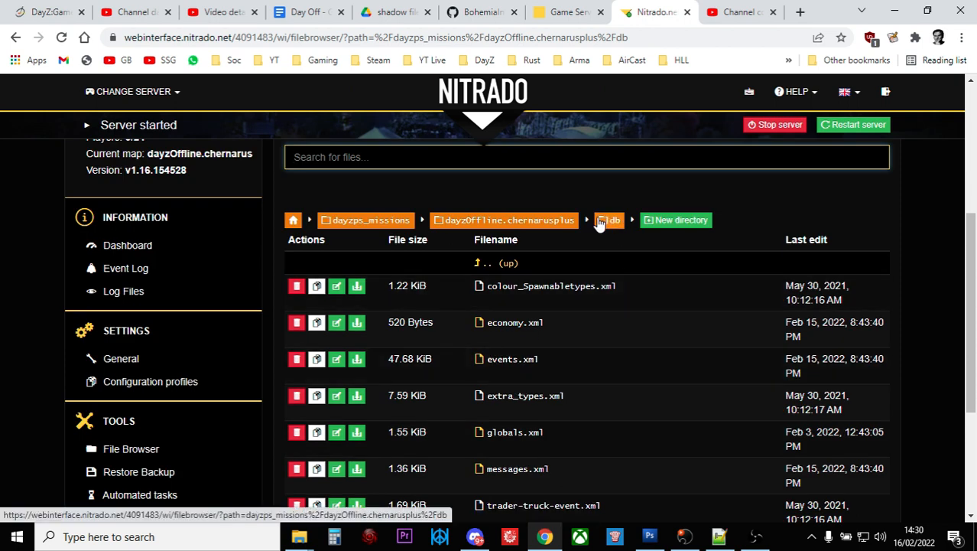
left_click(509, 220)
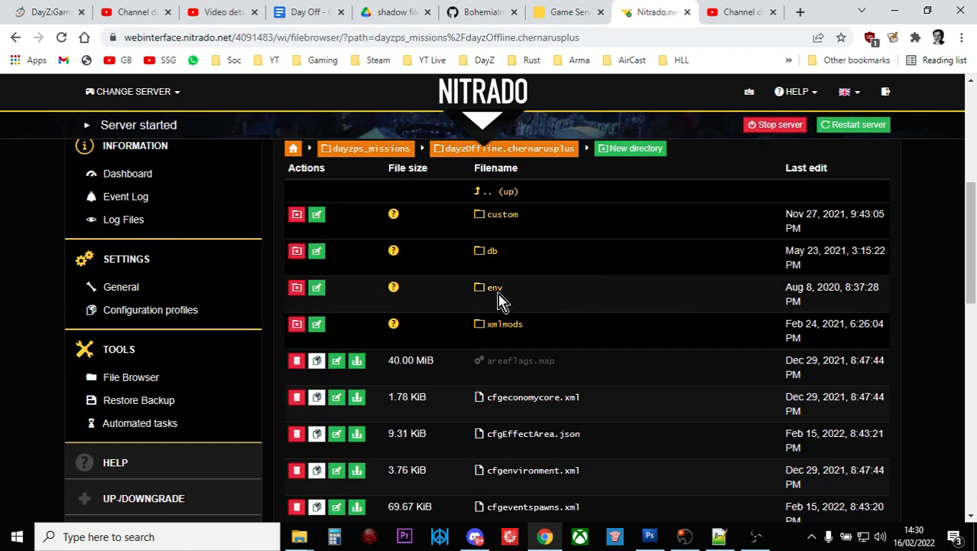
left_click(496, 290)
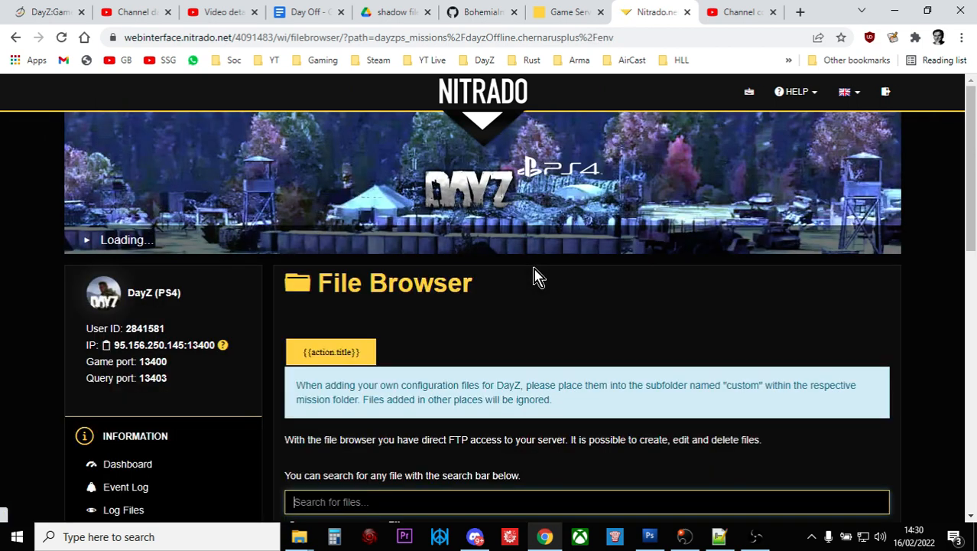
scroll(534, 275, "down", 5)
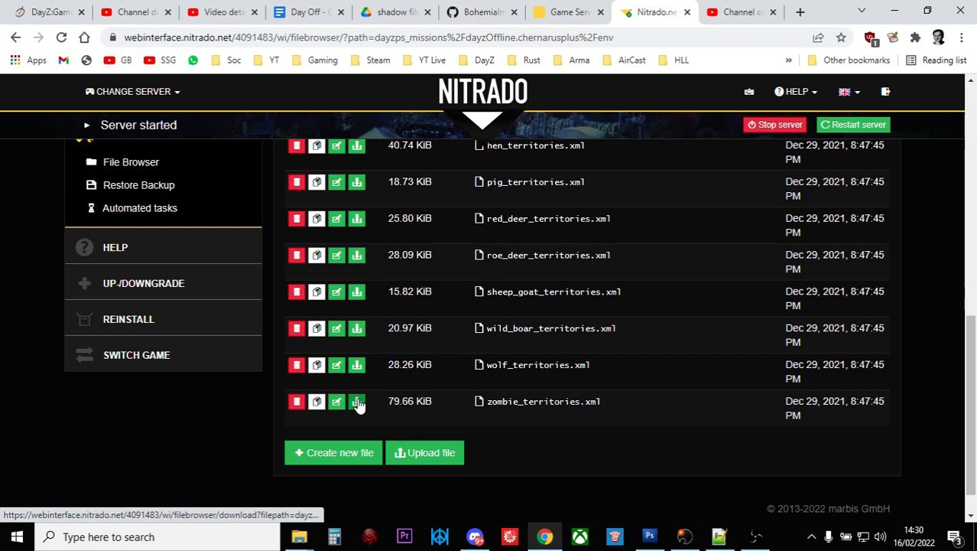
Switch back to Notepad++, search zombie_territories.xml for the first occurrence of "army" and close the search
left_click(720, 536)
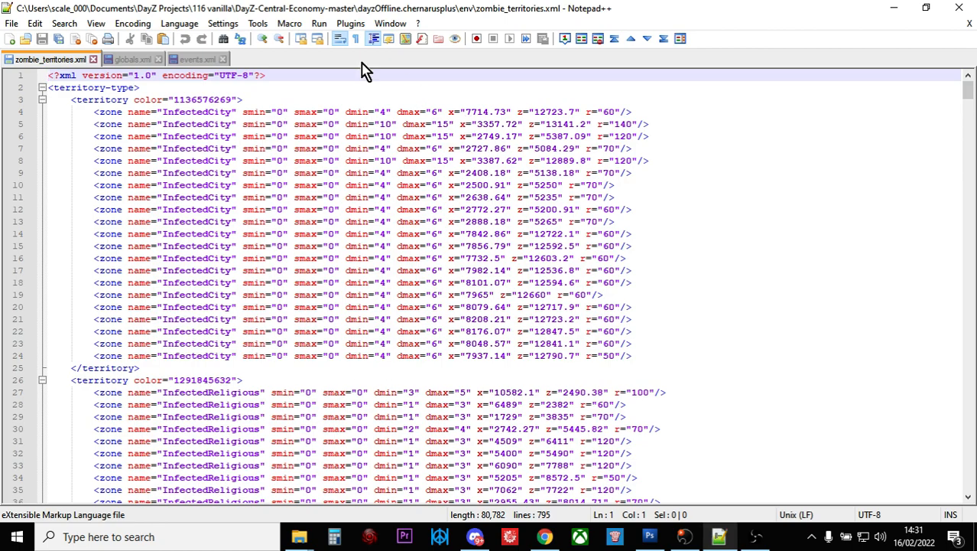
left_click(186, 59)
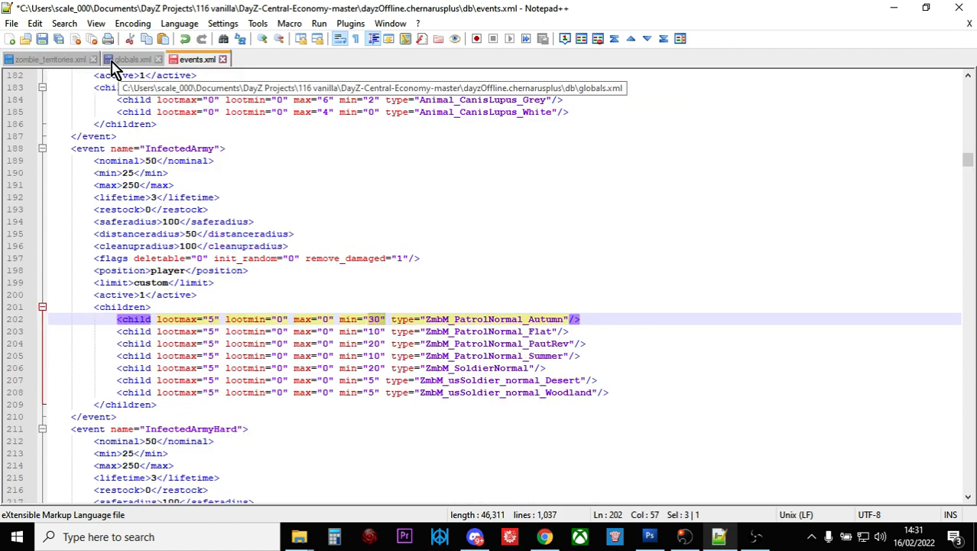
left_click(65, 61)
left_click(258, 100)
key("ctrl+f")
type("army")
key("Return")
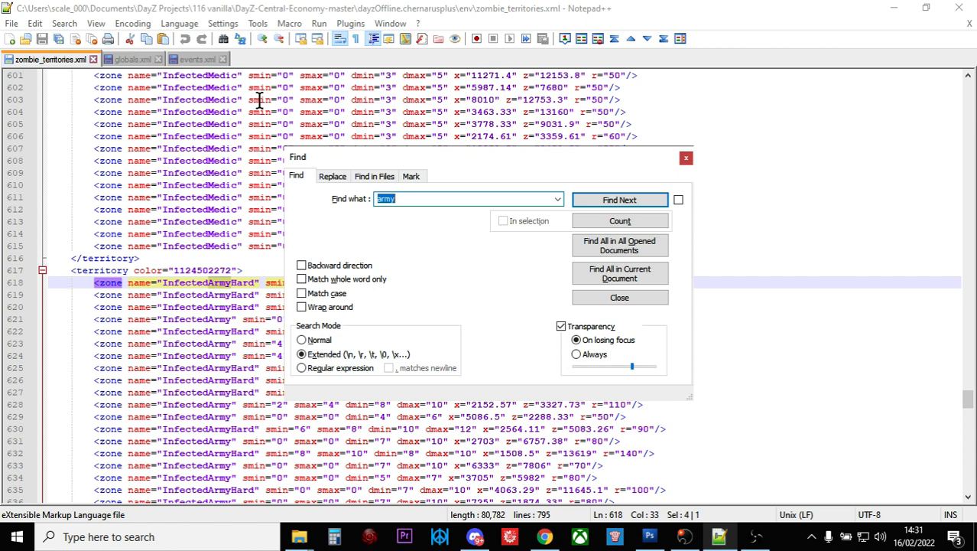
left_click(686, 158)
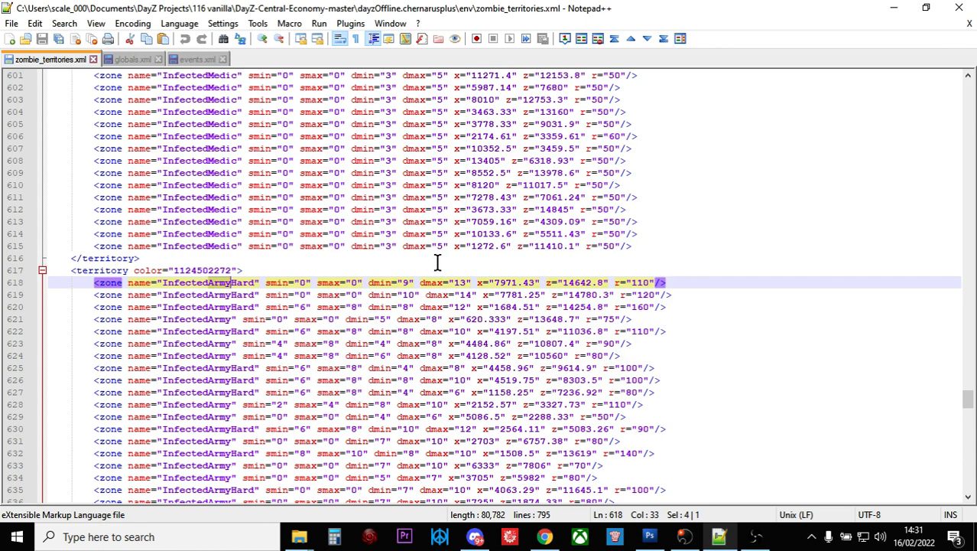
Highlight the dmin and dmax attributes of the first InfectedArmyHard zone, on line 618
scroll(437, 263, "down", 1)
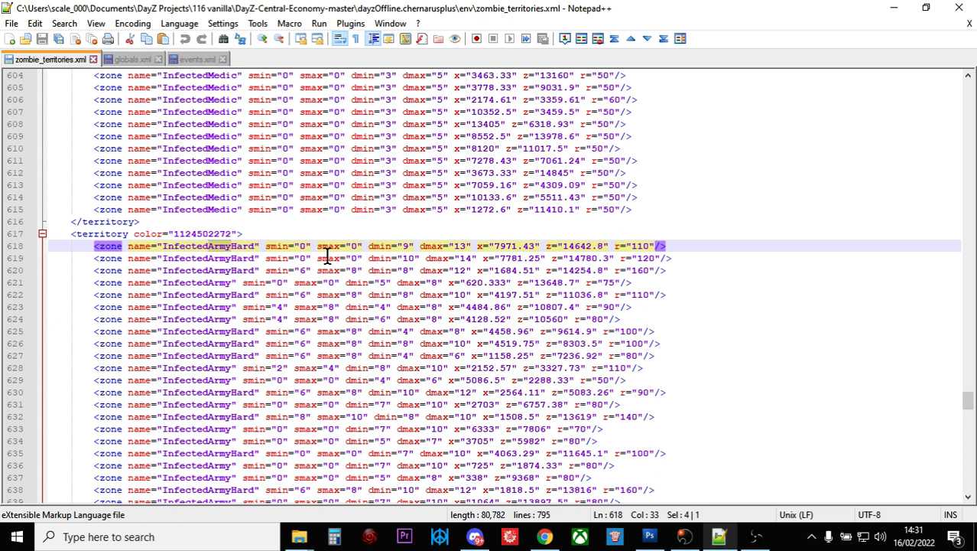
left_click(387, 245)
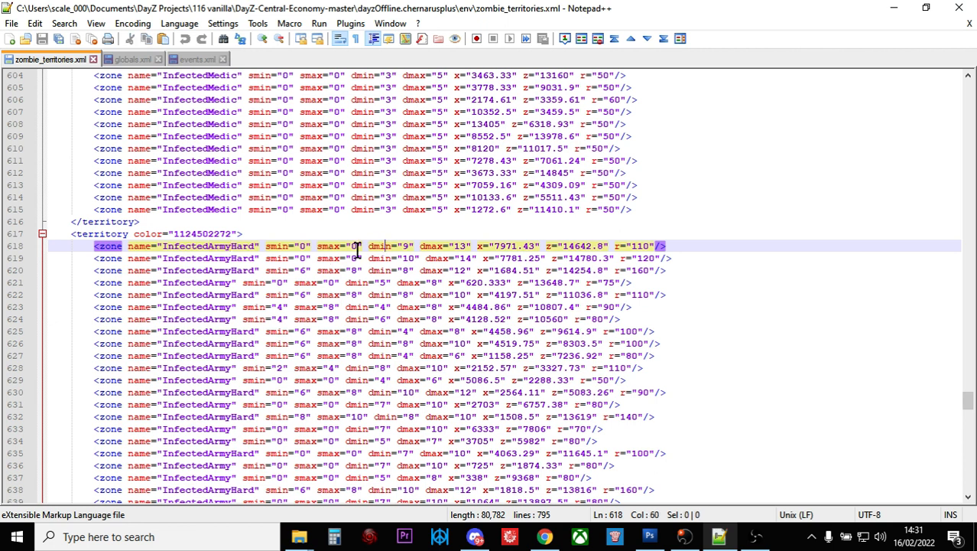
left_click_drag(368, 245, 472, 245)
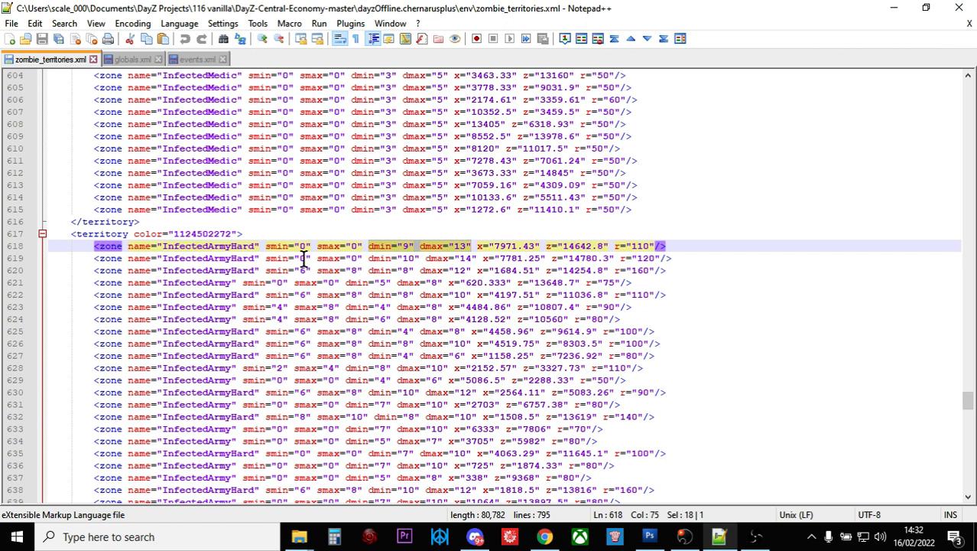
Examine the InfectedArmy zone on line 621 by highlighting the whole entry, checking its min and max attributes, and highlighting its x and z coordinates
left_click_drag(80, 283, 674, 284)
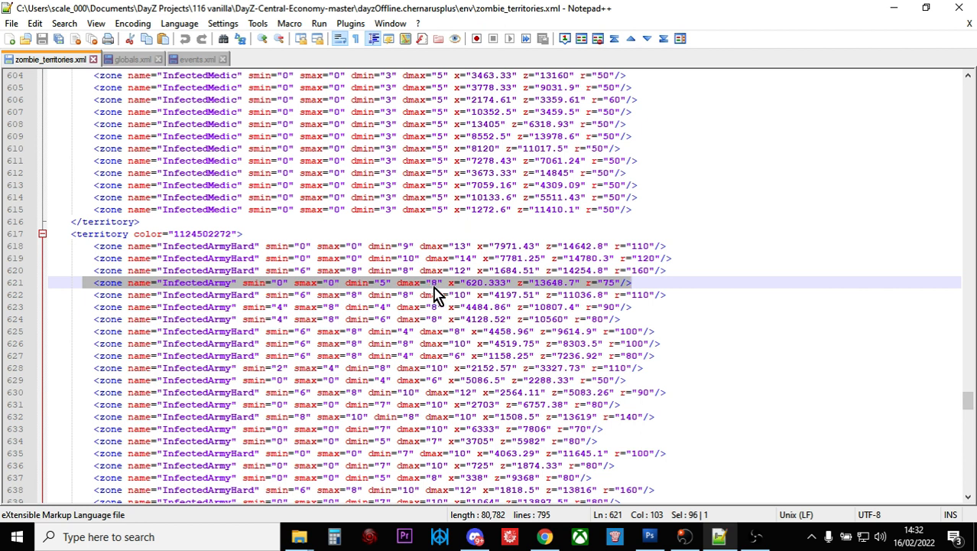
left_click(379, 283)
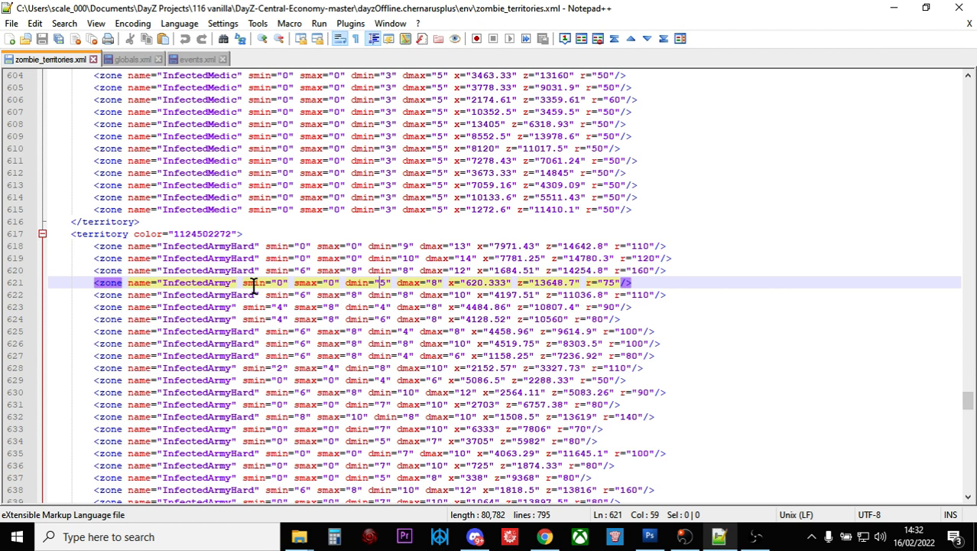
left_click(253, 283)
left_click(415, 283)
left_click(382, 282)
left_click(373, 282)
left_click_drag(449, 282, 583, 283)
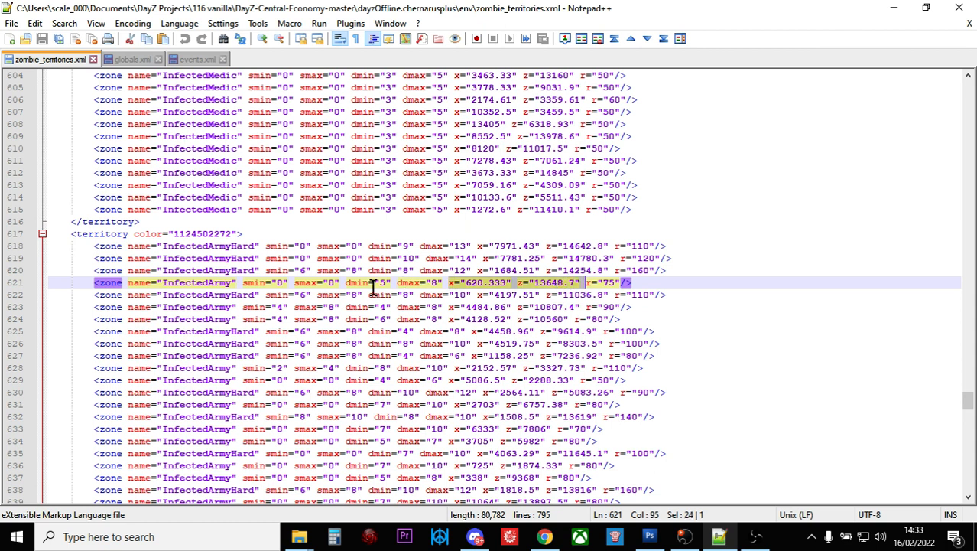
left_click(421, 282)
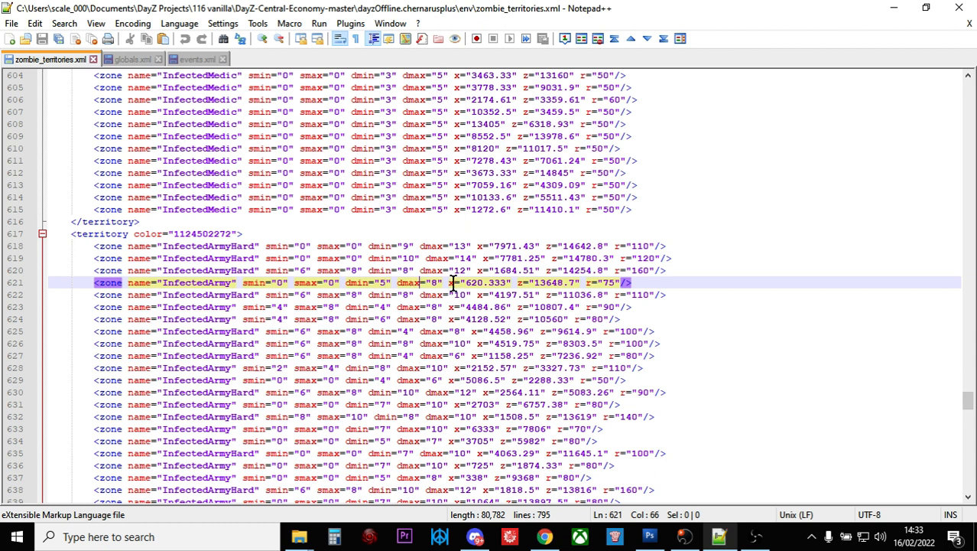
Copy the x and z coordinates of the InfectedArmy zone on line 621, switch to Chrome and open the bookmarked iZurvive Chernarus+ map
left_click_drag(448, 283, 579, 281)
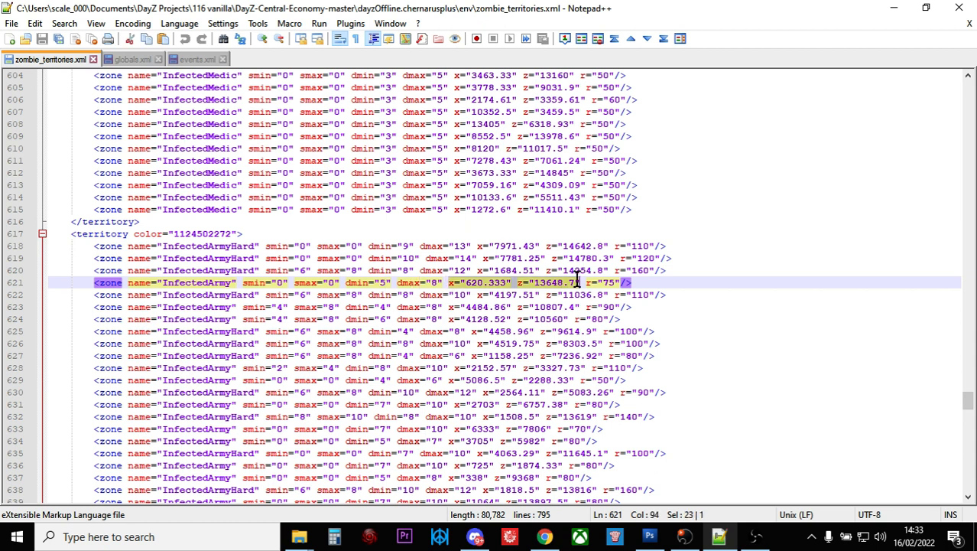
right_click(563, 284)
left_click(574, 244)
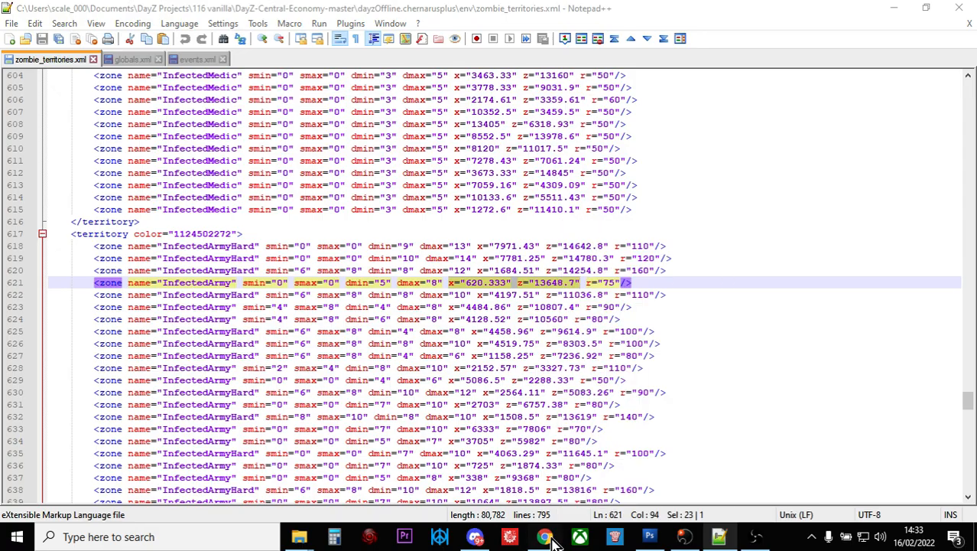
left_click(545, 536)
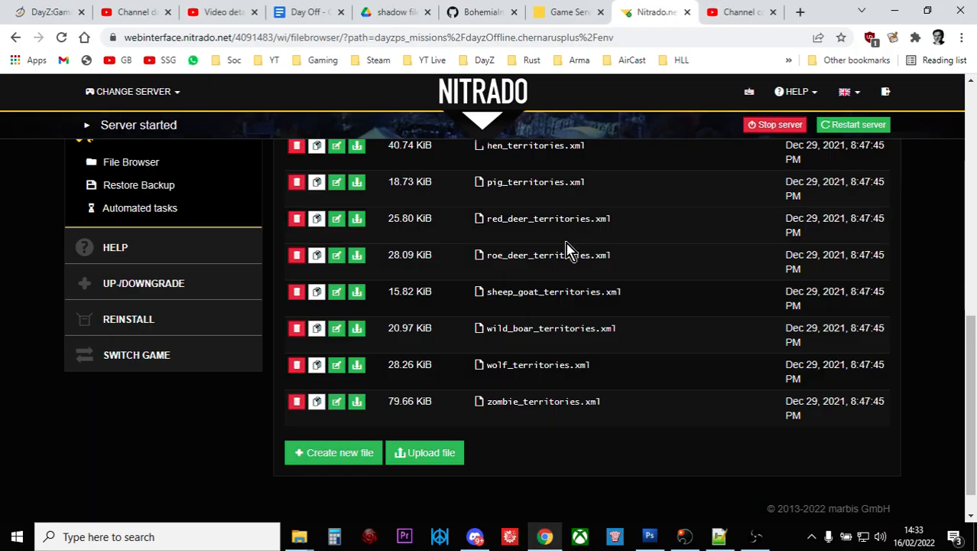
left_click(484, 63)
left_click(495, 100)
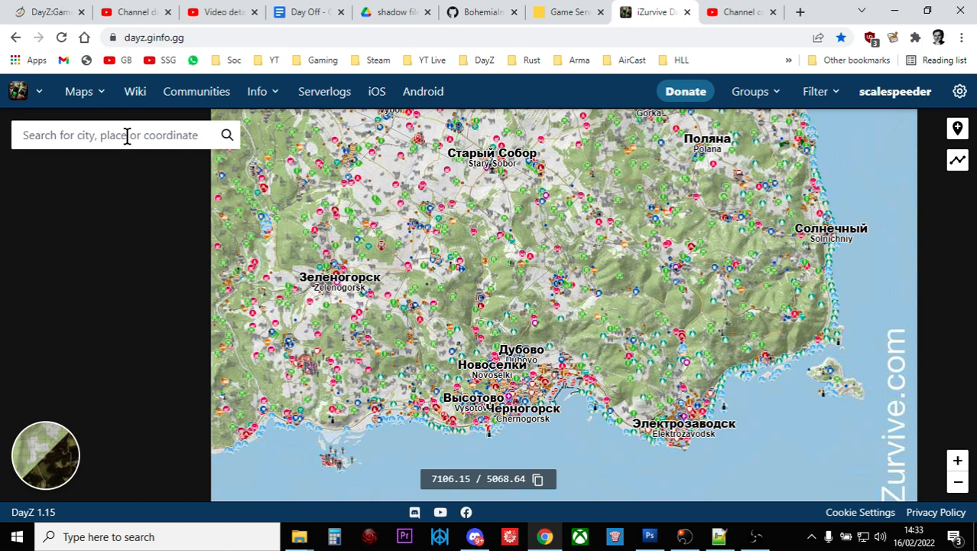
Search the map for the copied coordinates 620.333 / 13648.7 and zoom in on the marked location
right_click(127, 135)
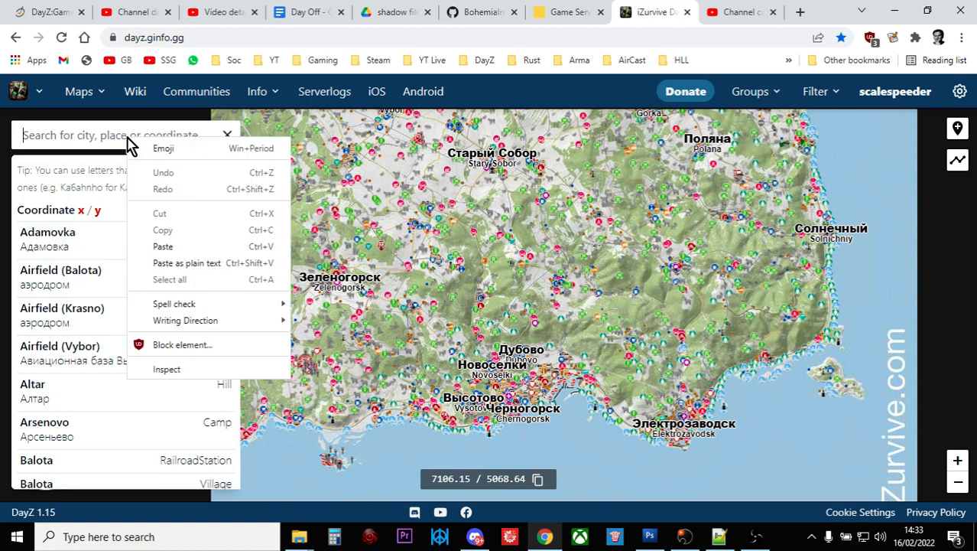
left_click(184, 246)
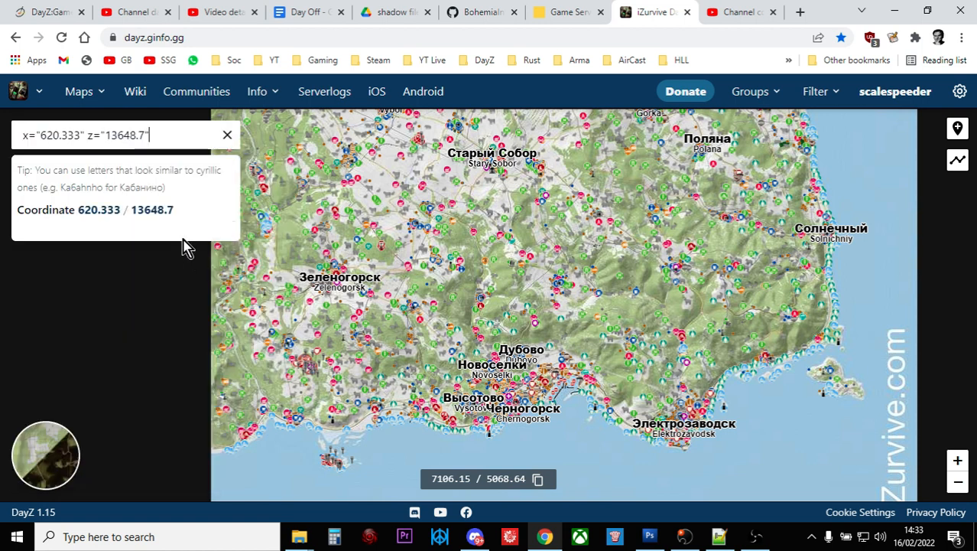
left_click(107, 209)
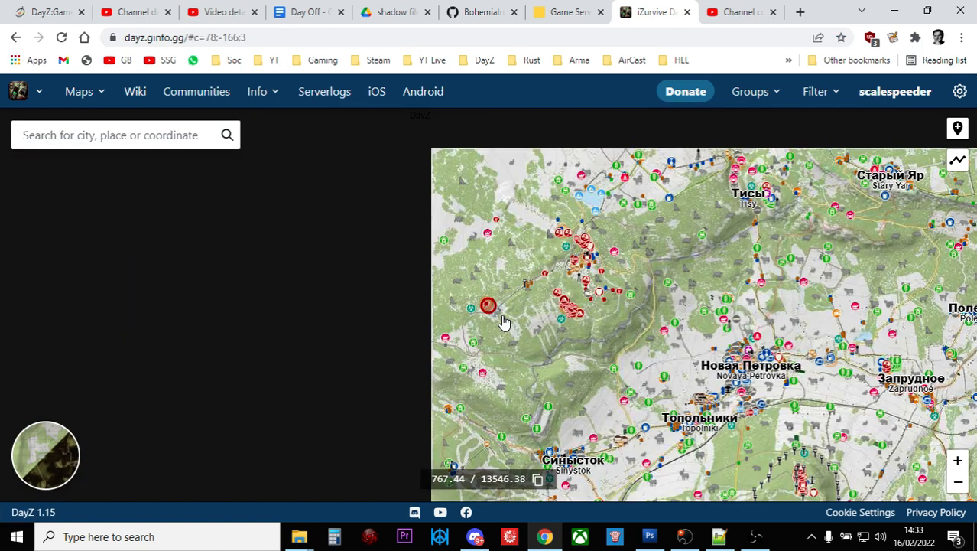
scroll(497, 322, "up", 3)
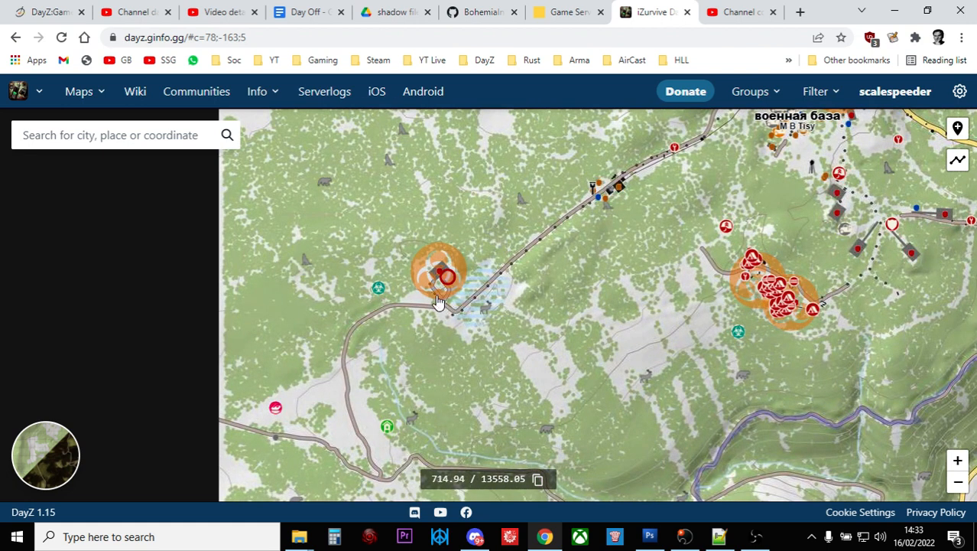
scroll(440, 298, "up", 1)
scroll(403, 304, "up", 1)
left_click_drag(447, 323, 500, 358)
Show the map's loot filters, check the coordinate marker and contaminated area, and view the details of the military building beside it
left_click(836, 98)
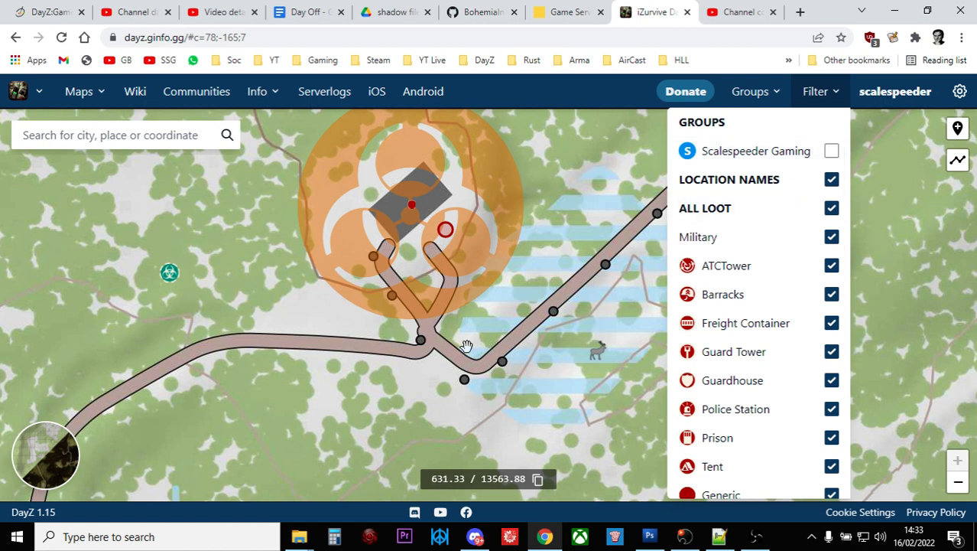
mouse_move(445, 232)
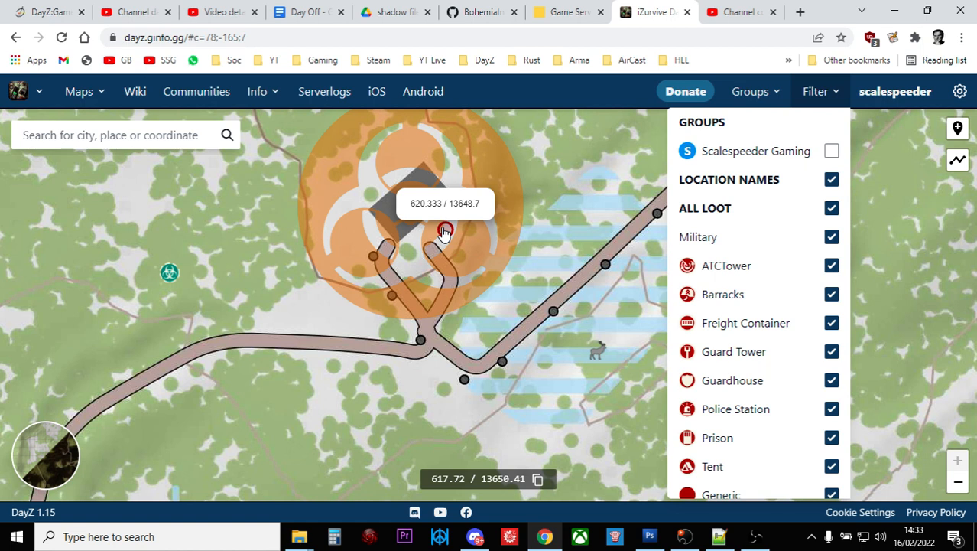
left_click(446, 231)
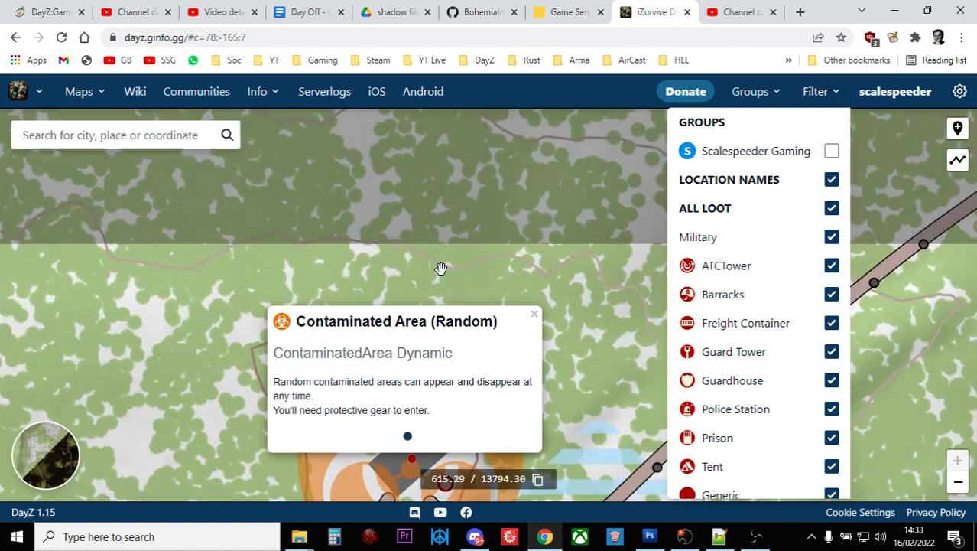
left_click(533, 315)
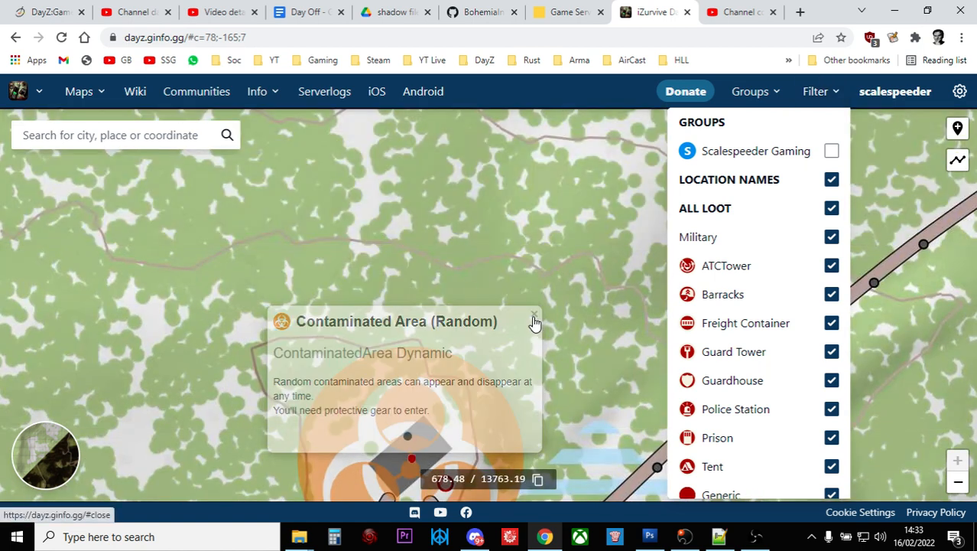
scroll(498, 397, "down", 1)
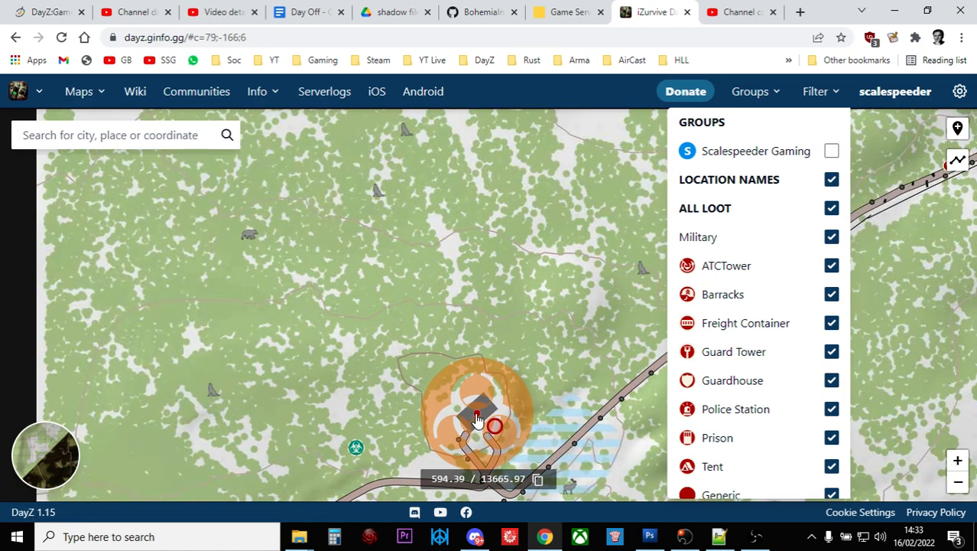
left_click(478, 417)
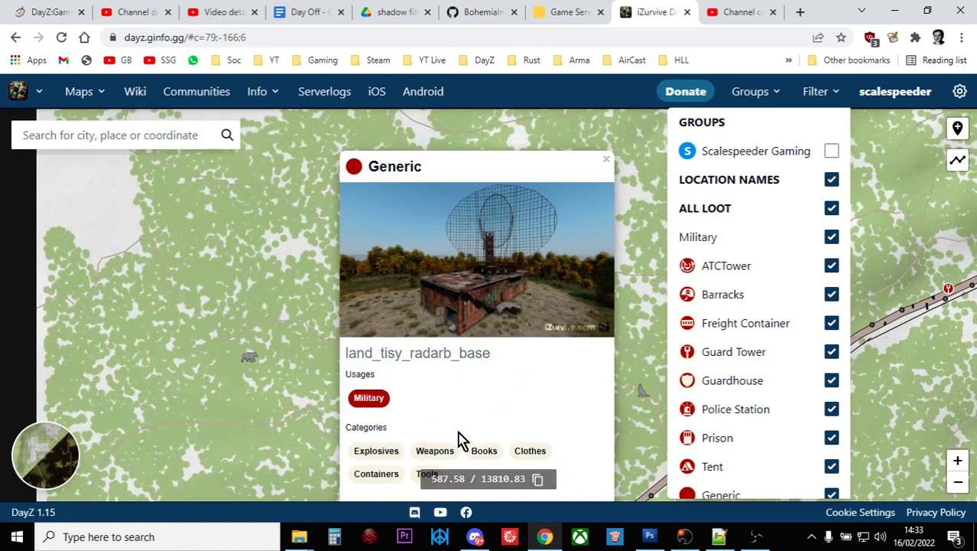
scroll(279, 394, "down", 1)
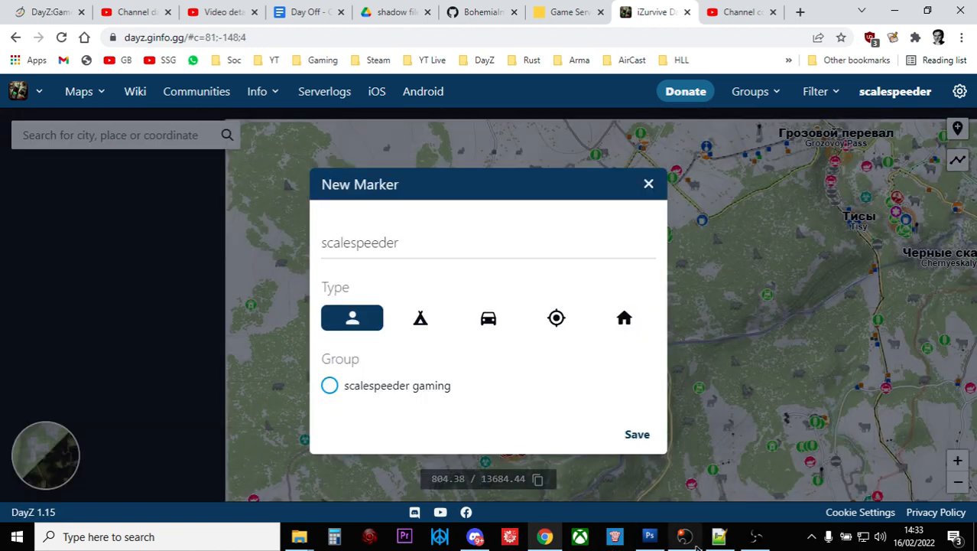
Switch back to Notepad++ and review the dmin and dmax attributes on line 621 and the army zones below it
left_click(719, 537)
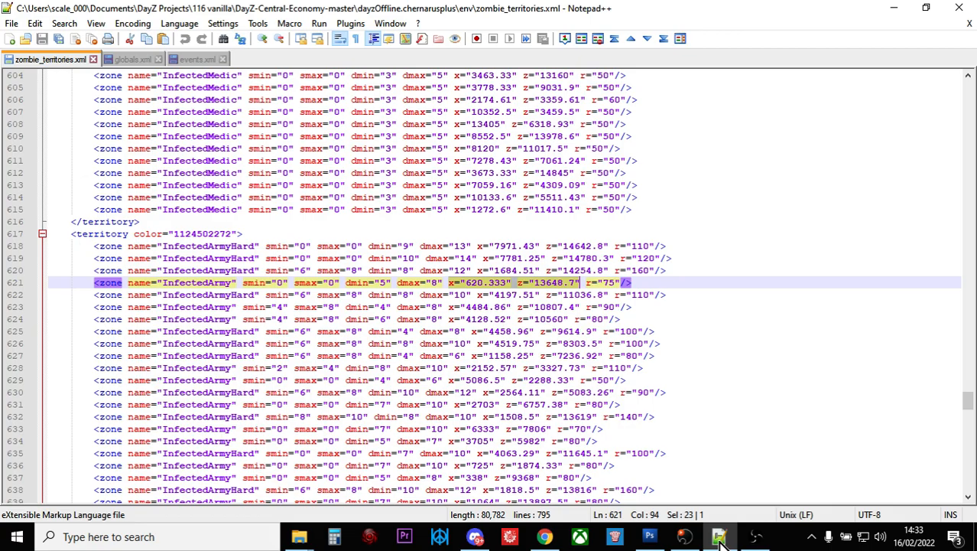
left_click(385, 282)
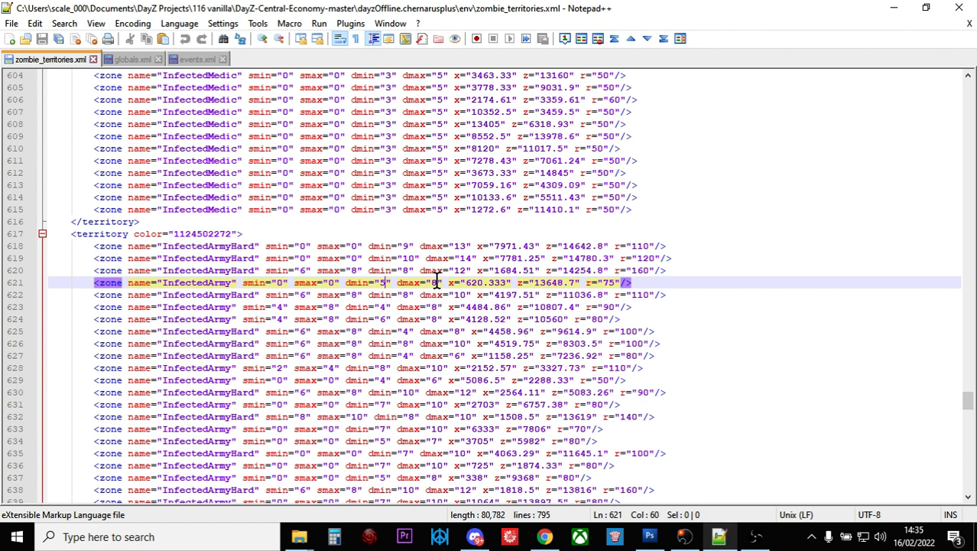
scroll(436, 282, "down", 2)
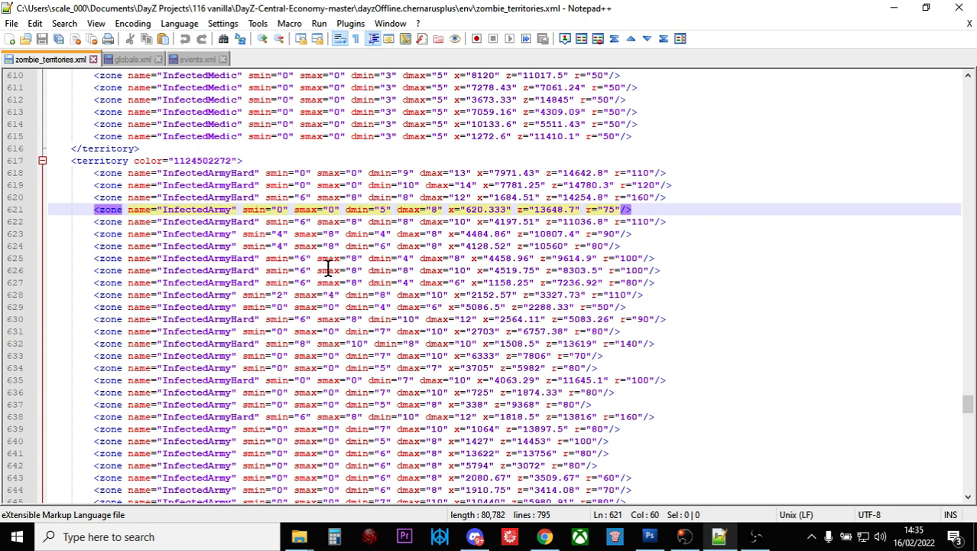
left_click(411, 159)
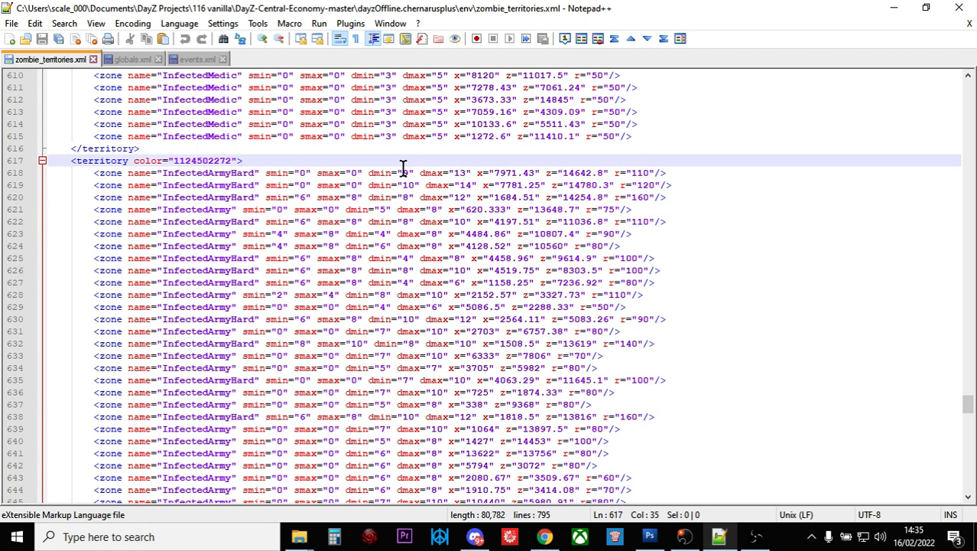
Copy dmin="9" dmax="13" from the InfectedArmyHard zone on line 618 and deselect it
left_click_drag(368, 173, 472, 169)
right_click(457, 174)
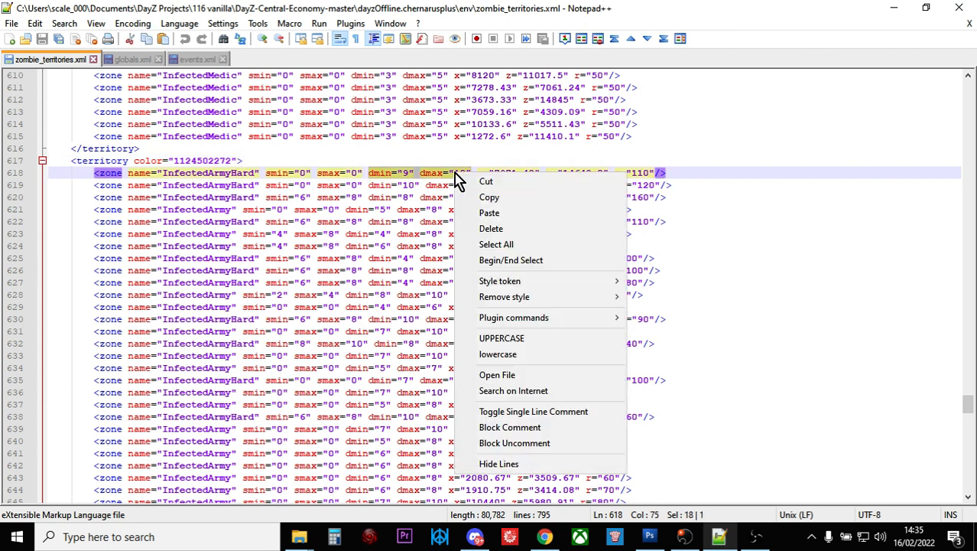
left_click(490, 197)
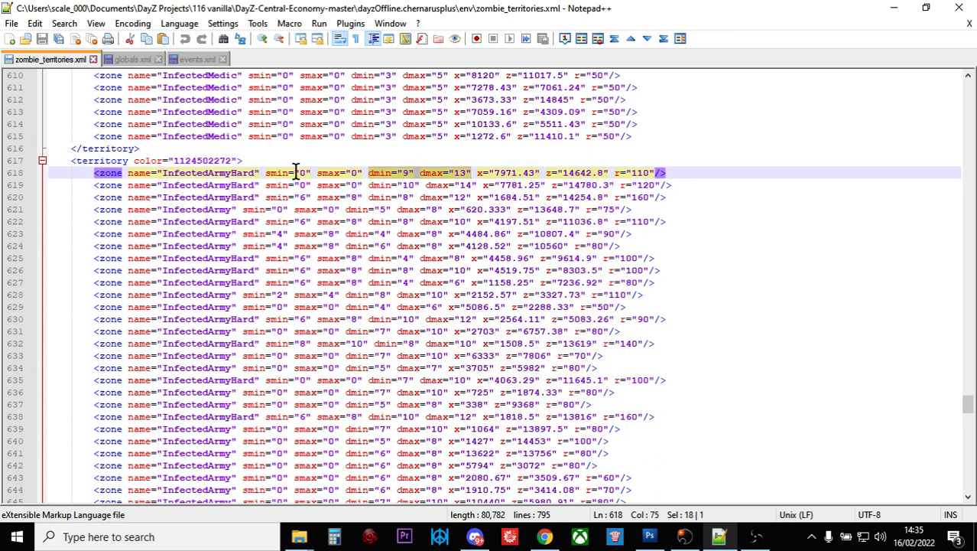
left_click(425, 158)
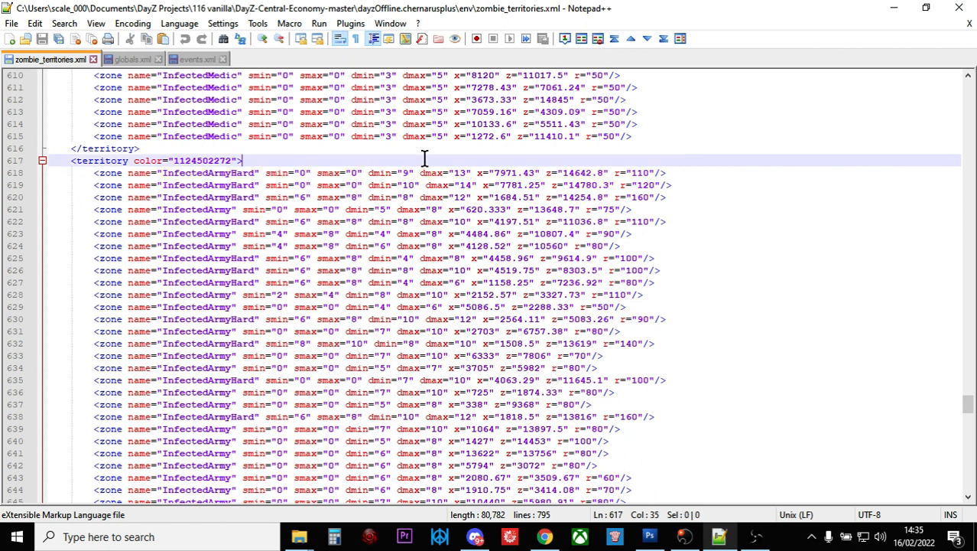
Set up a find and replace with dmin="9" dmax="13" as both the search text and the replacement text
key("ctrl+f")
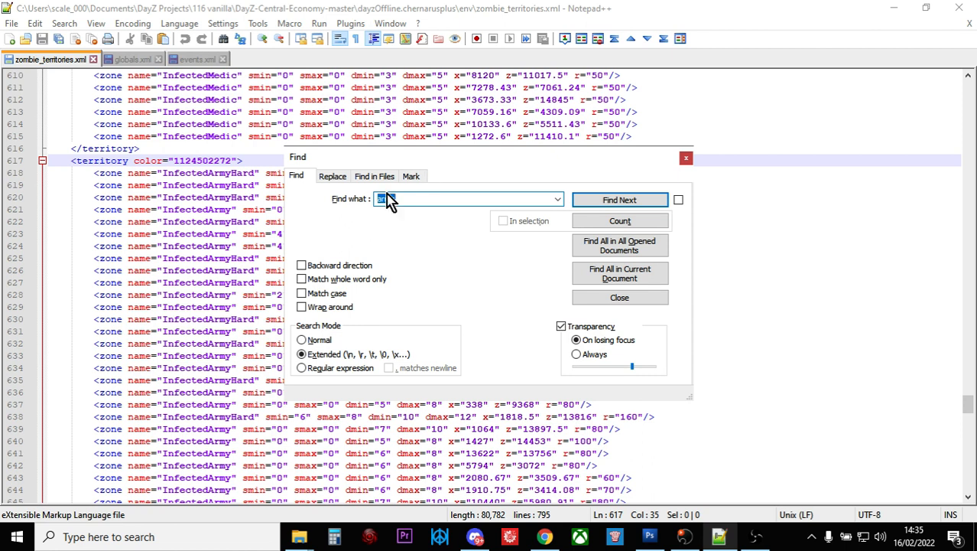
left_click(333, 176)
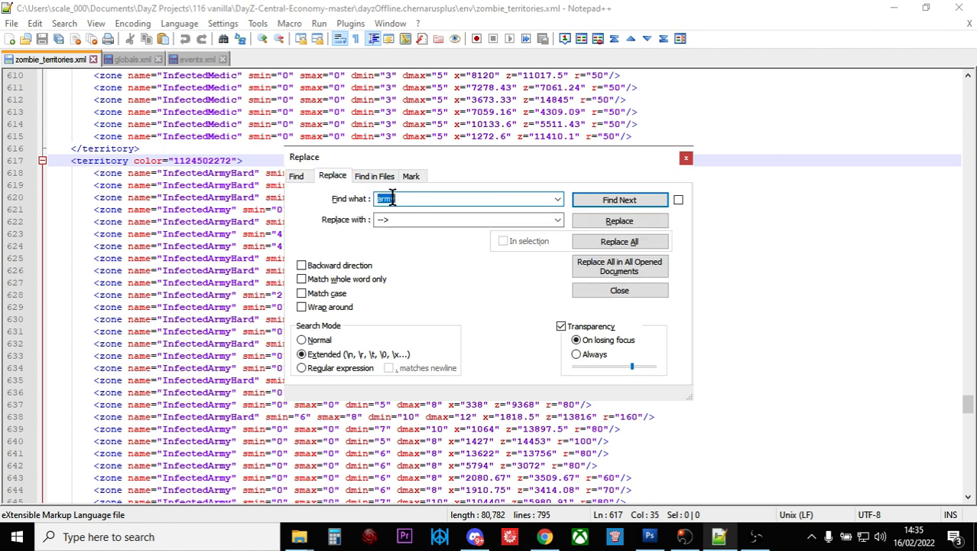
right_click(393, 200)
left_click(428, 259)
double_click(383, 219)
right_click(383, 219)
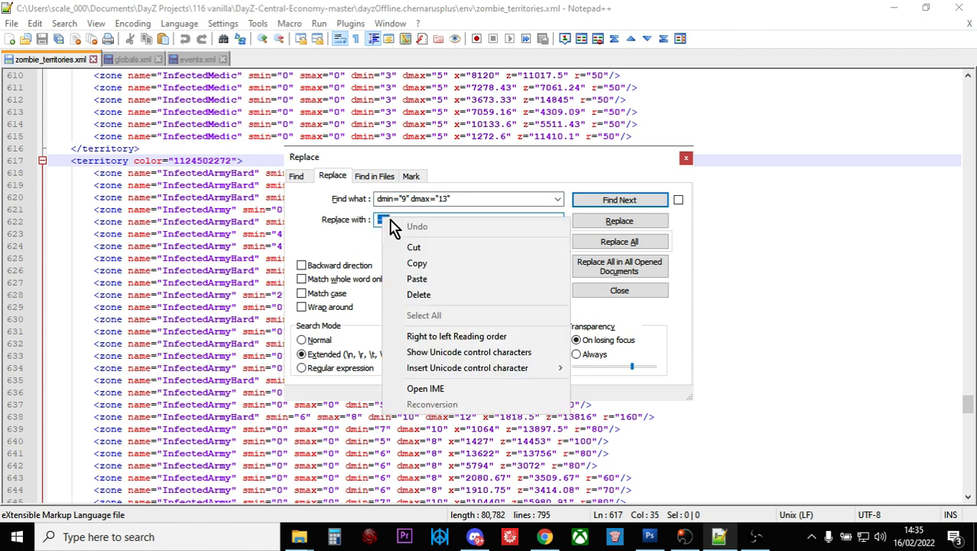
left_click(418, 279)
Change the replacement text to dmin="15" dmax="20"
left_click(403, 220)
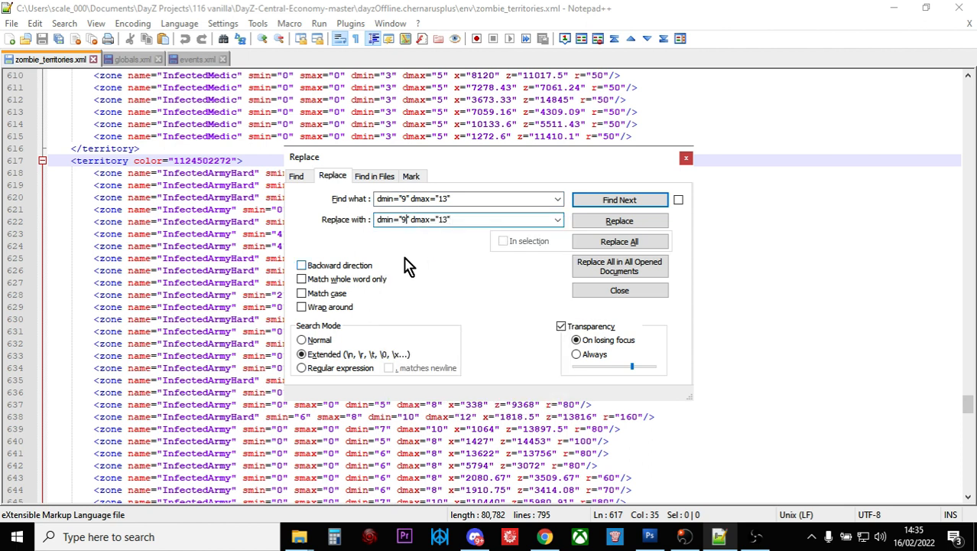
key("BackSpace")
type("15")
left_click(447, 220)
key("BackSpace")
key("BackSpace")
type("13")
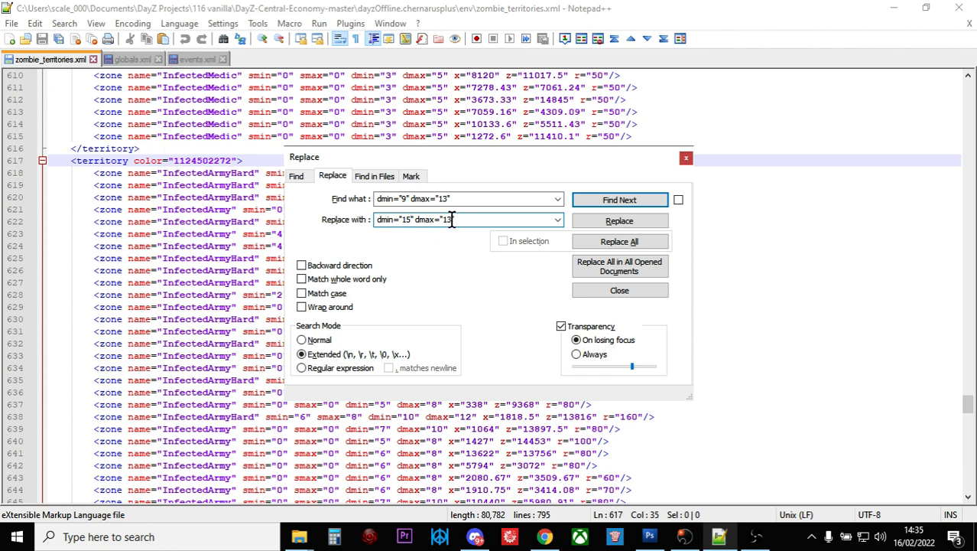
key("BackSpace")
key("BackSpace")
type("20")
Select the army and prisoner territory blocks on lines 617 to 667, replace all matches within that selection only and close Replace
left_click_drag(62, 161, 567, 436)
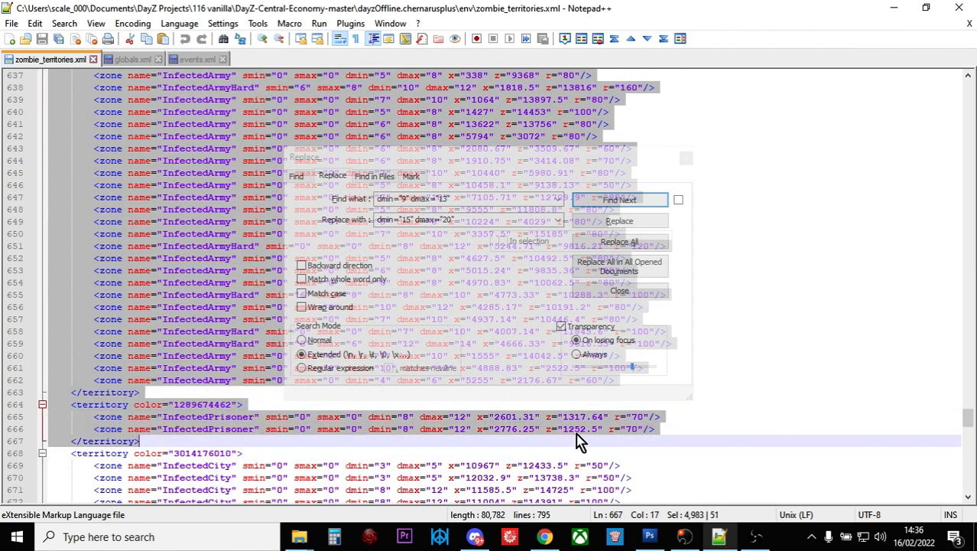
left_click(530, 295)
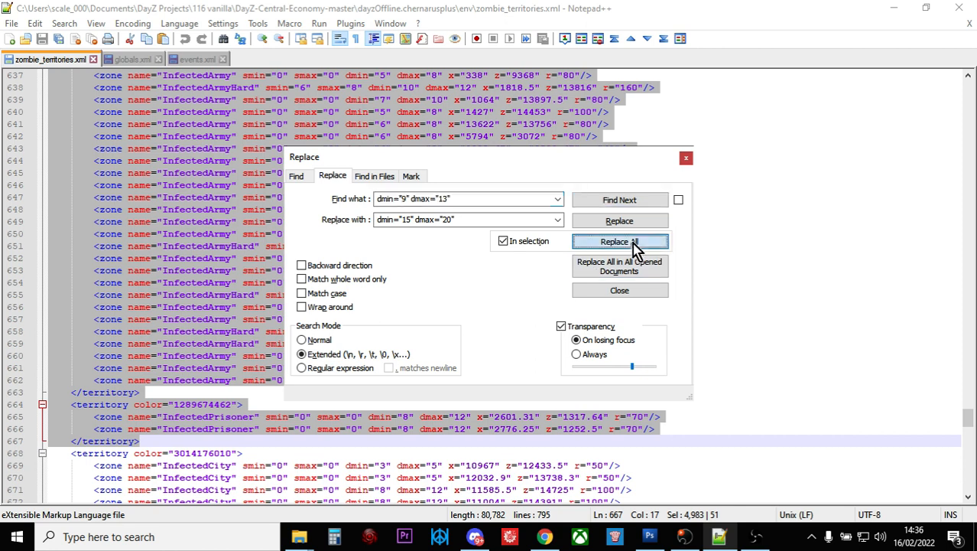
left_click(634, 244)
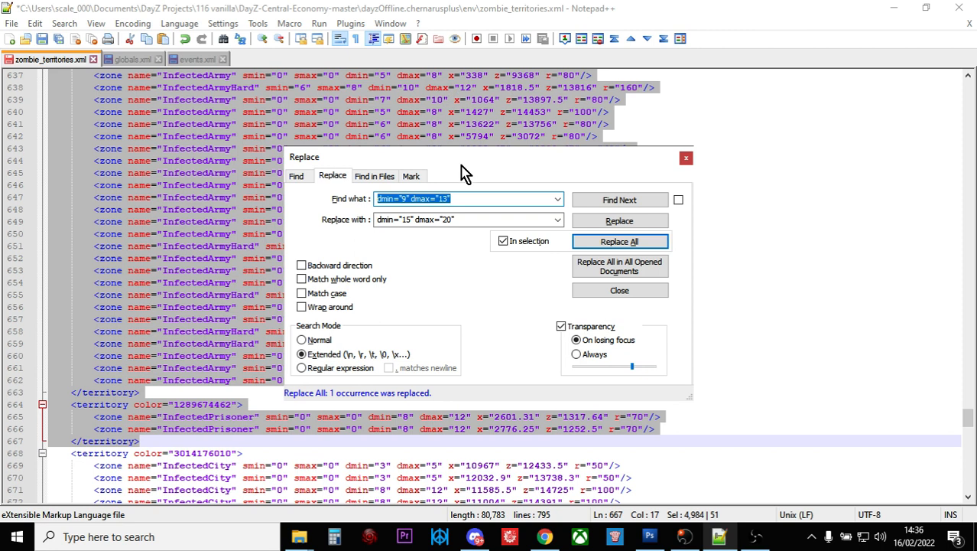
left_click(686, 158)
Undo the dmin and dmax replacement and return to the start of zombie_territories.xml
left_click(35, 24)
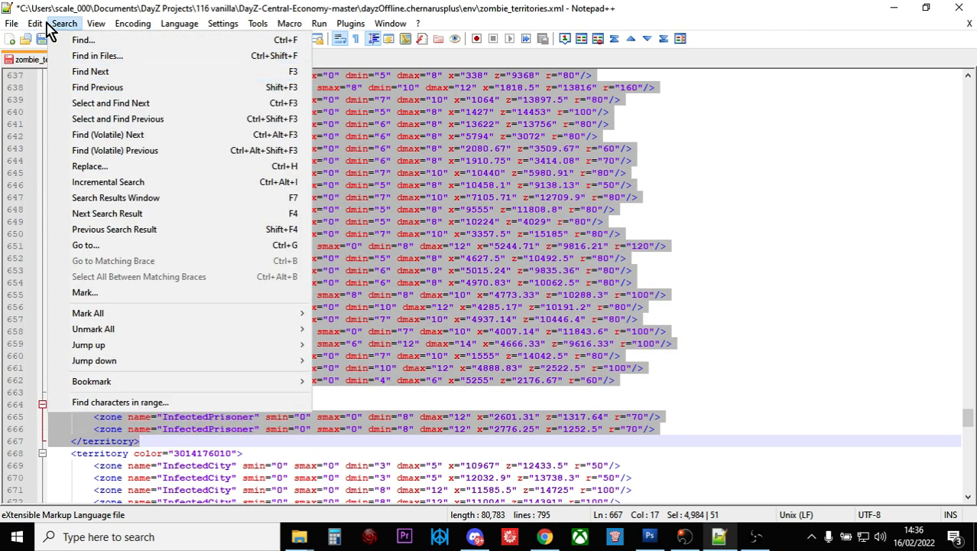
left_click(46, 37)
scroll(756, 316, "up", 1)
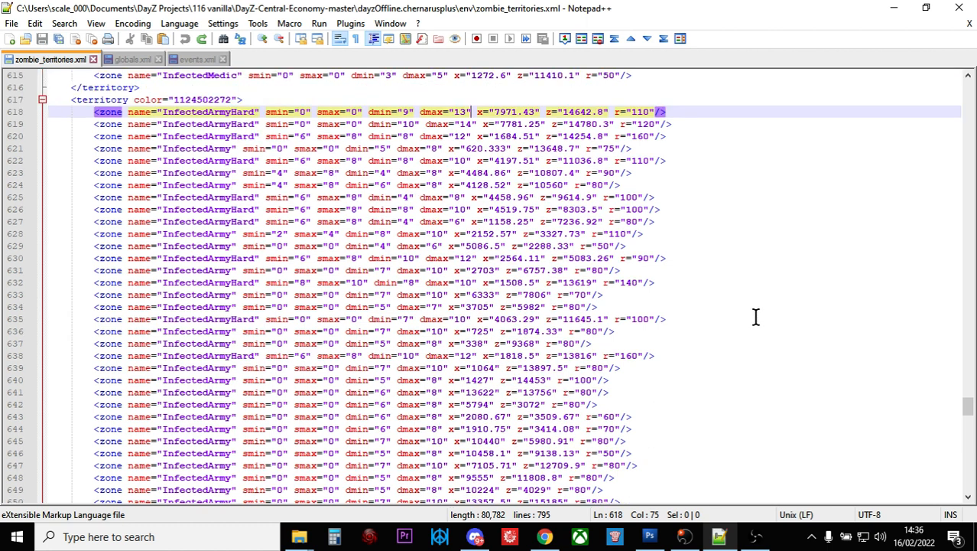
scroll(756, 317, "up", 1)
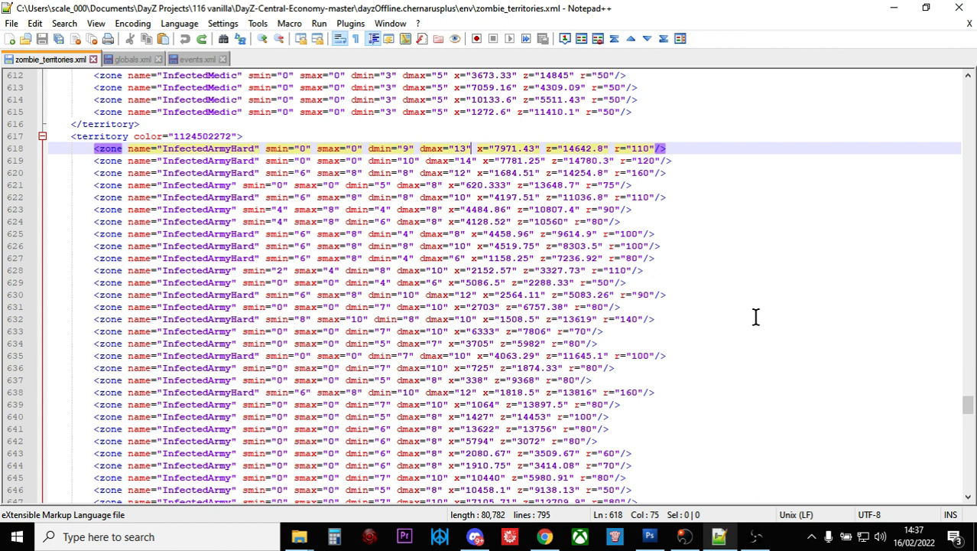
scroll(589, 348, "up", 11)
left_click_drag(971, 388, 962, 82)
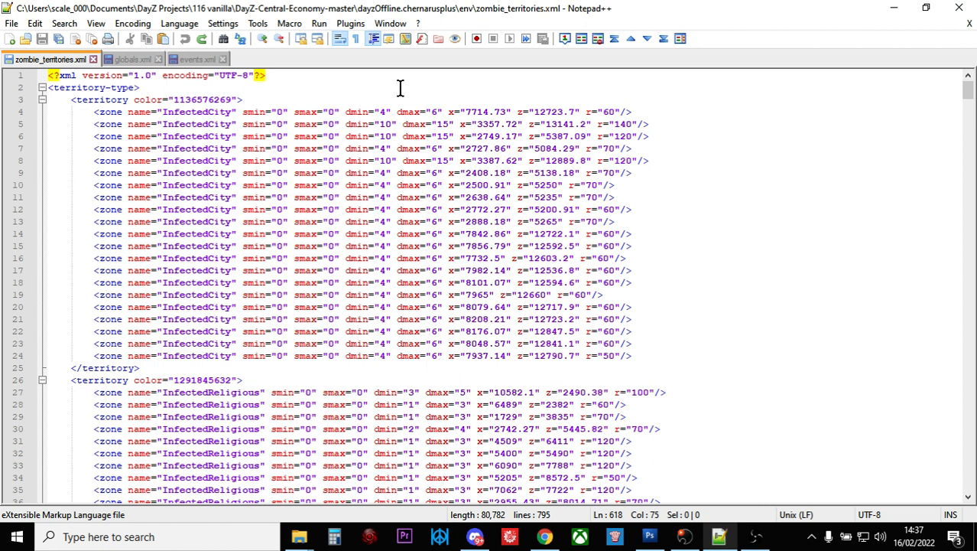
Switch to Chrome, open the bookmarked xmlvalidation.com page, look over its document entry area and return to Notepad++
left_click(555, 543)
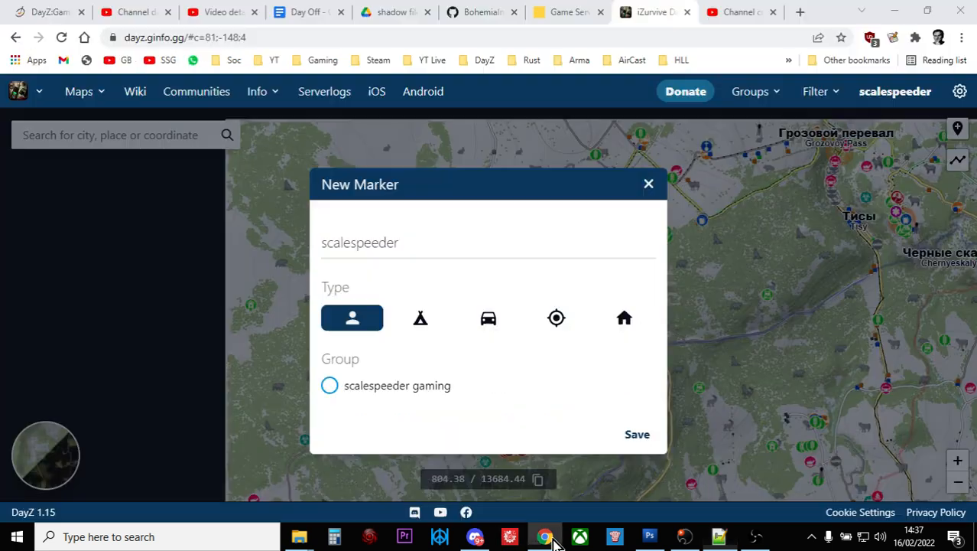
left_click(490, 61)
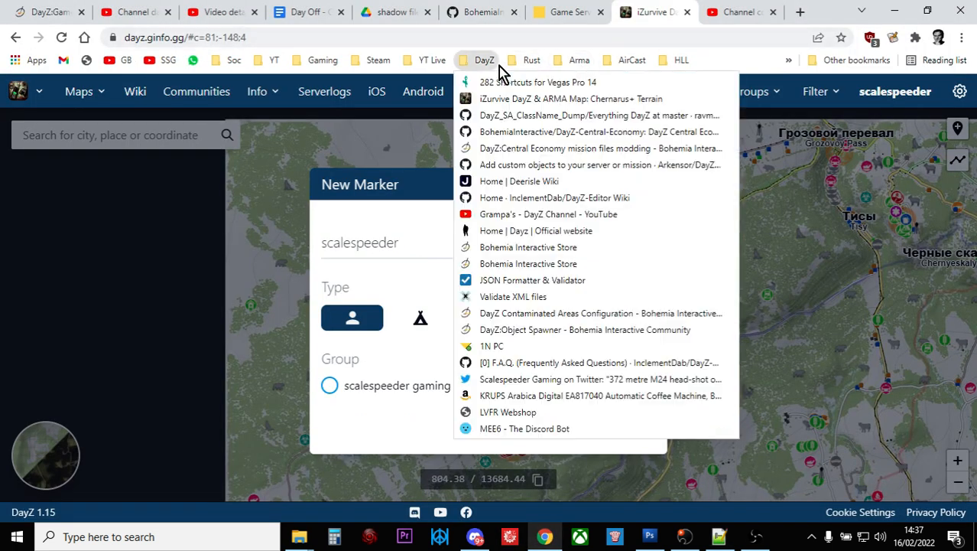
left_click(514, 296)
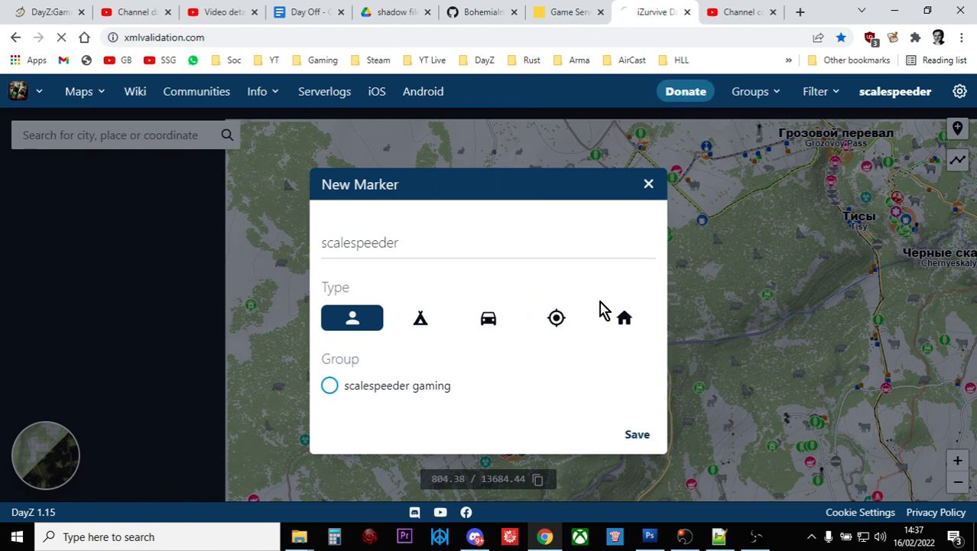
scroll(371, 374, "down", 1)
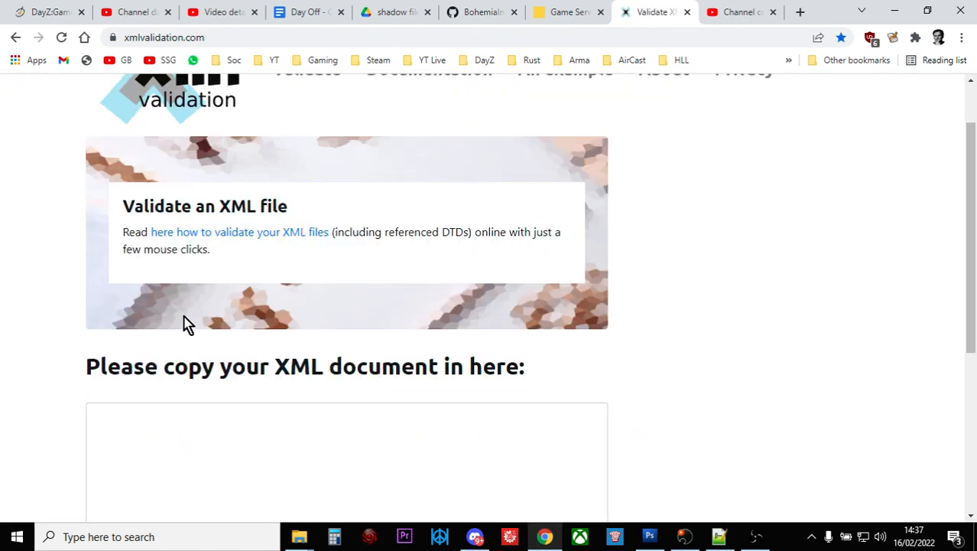
scroll(320, 315, "up", 1)
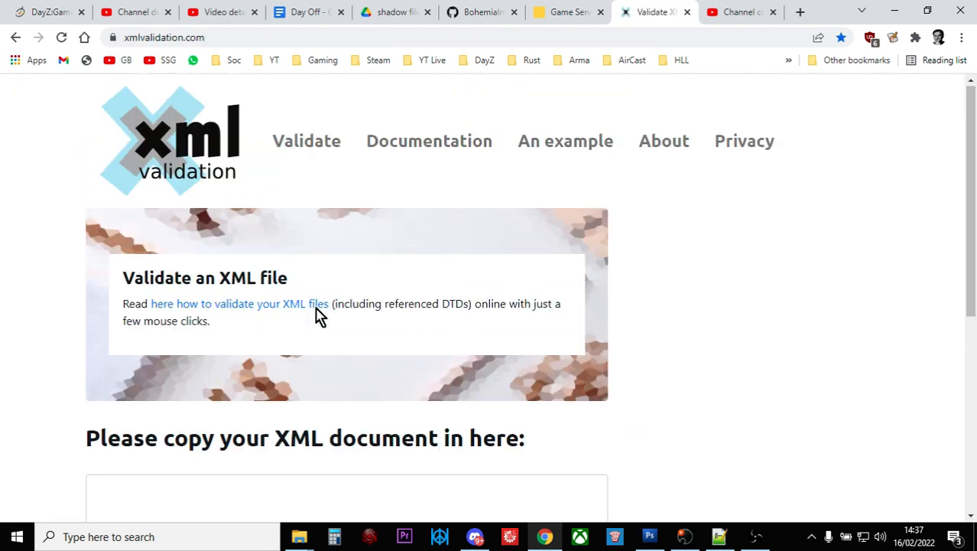
left_click(720, 538)
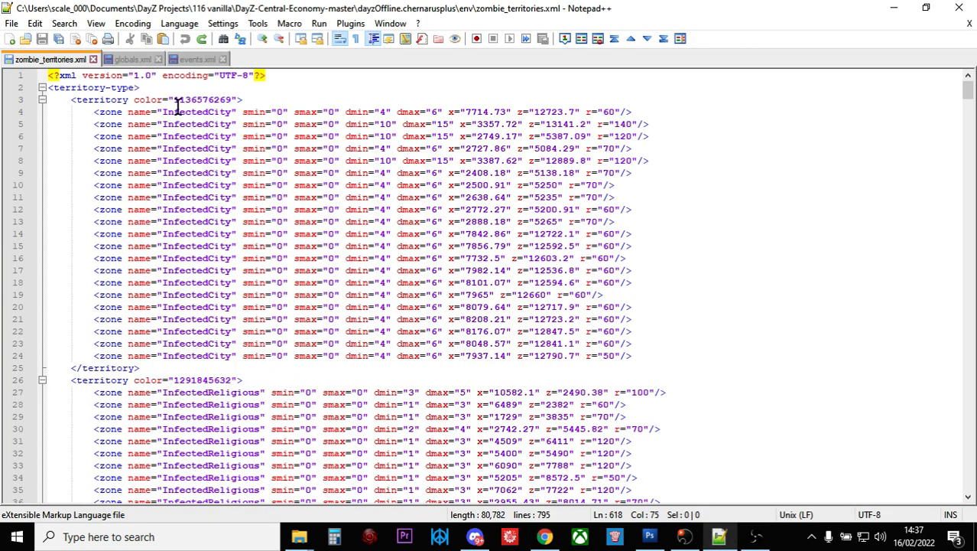